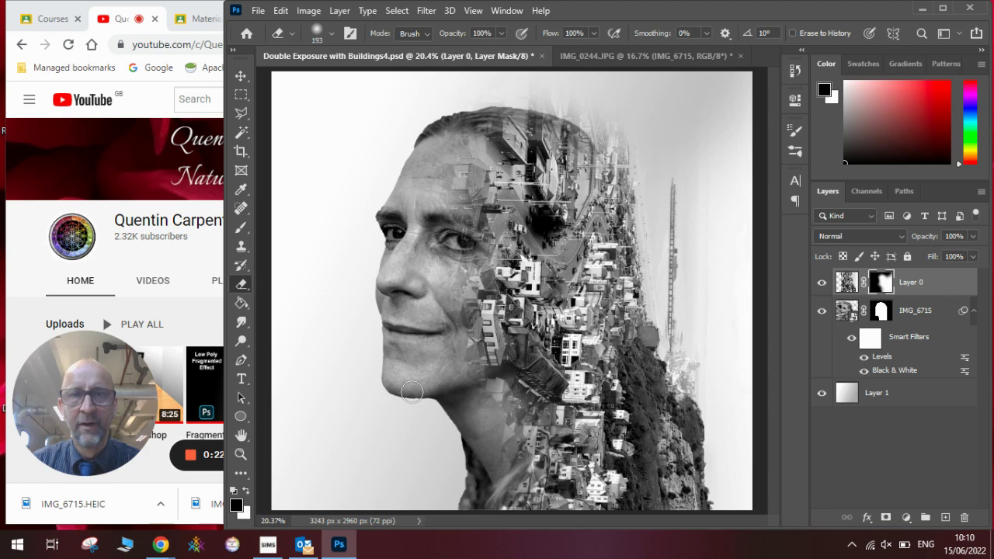
# Step: Switch to IMG_0244.JPG and briefly hide, then reshow, the IMG_6715 portrait layer
pyautogui.click(616, 54)
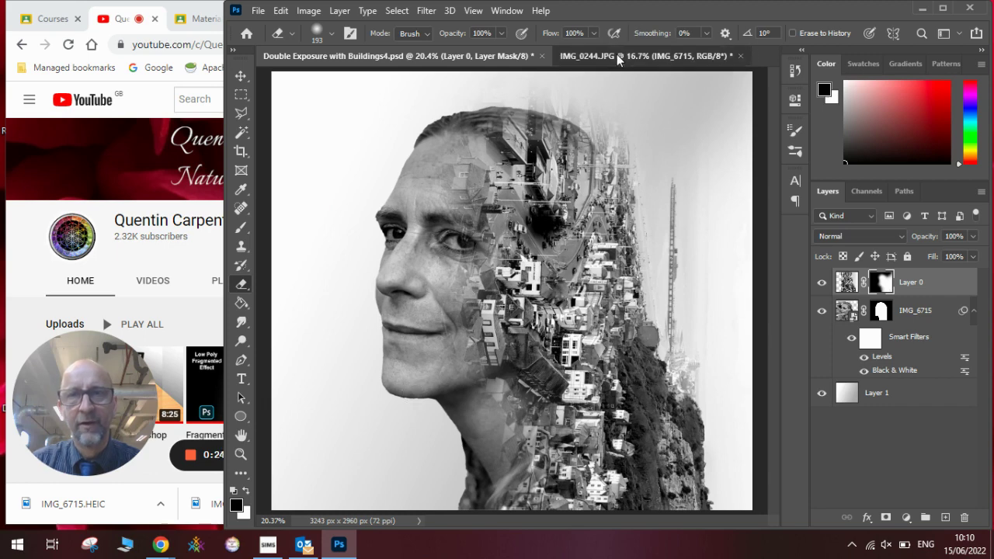
pyautogui.click(821, 280)
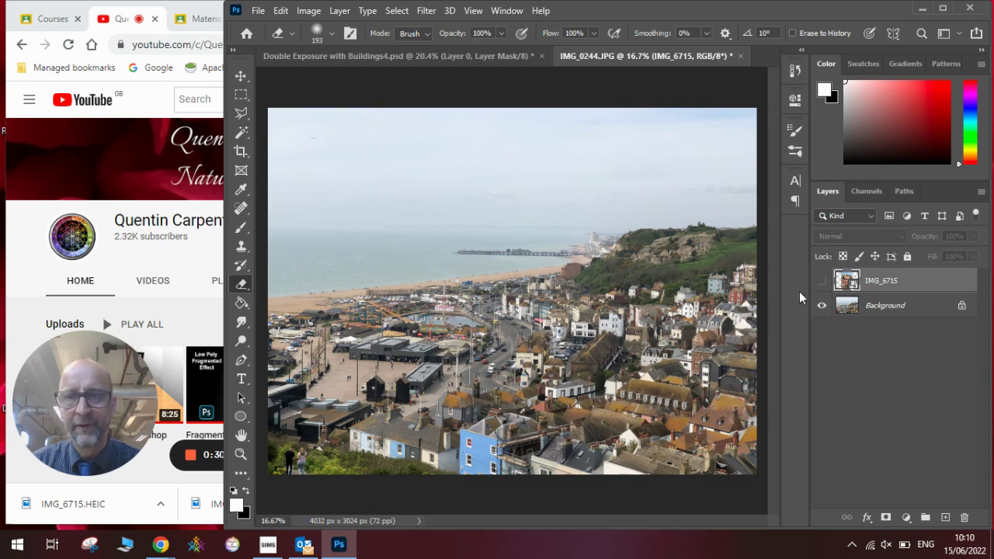
pyautogui.click(821, 281)
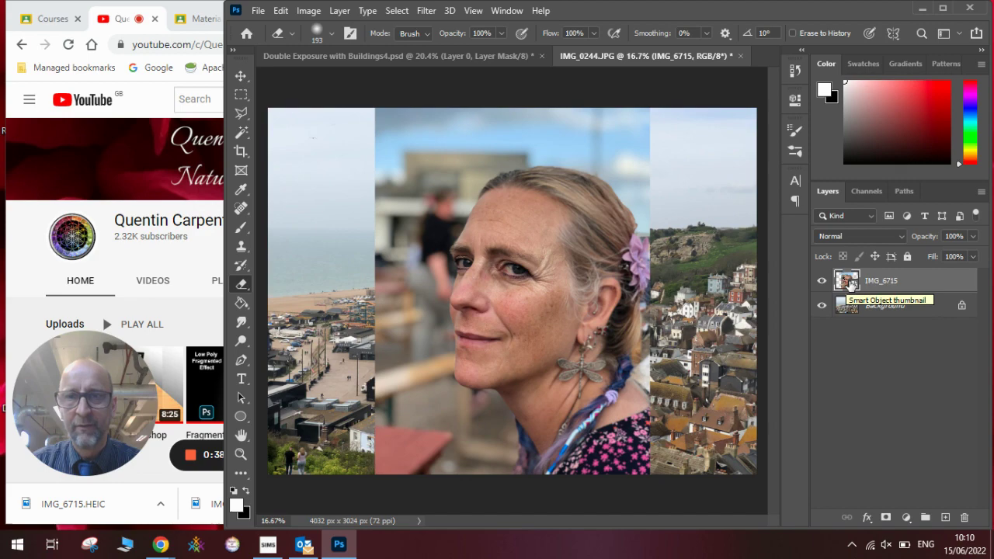
# Step: Rasterize the IMG_6715 portrait layer
pyautogui.rightClick(848, 282)
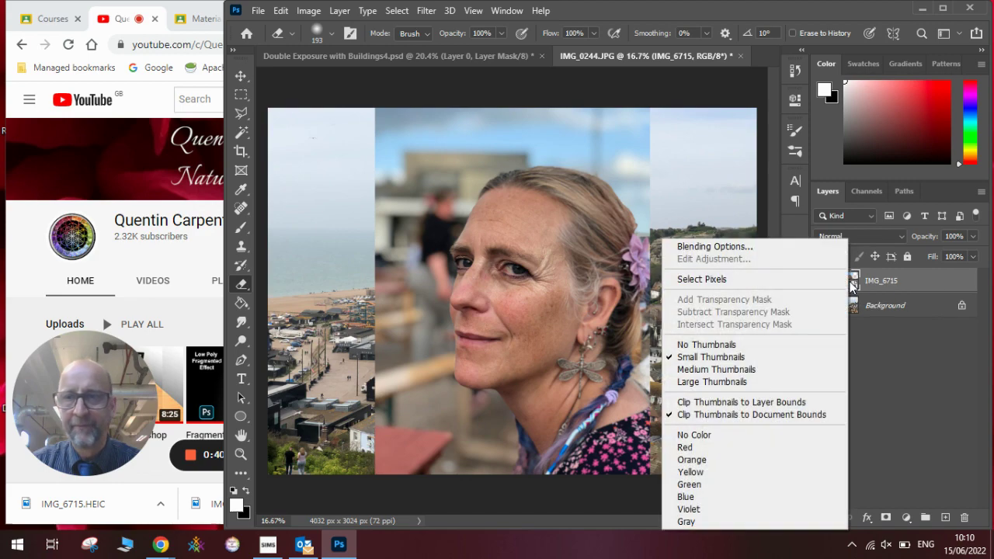
pyautogui.click(929, 281)
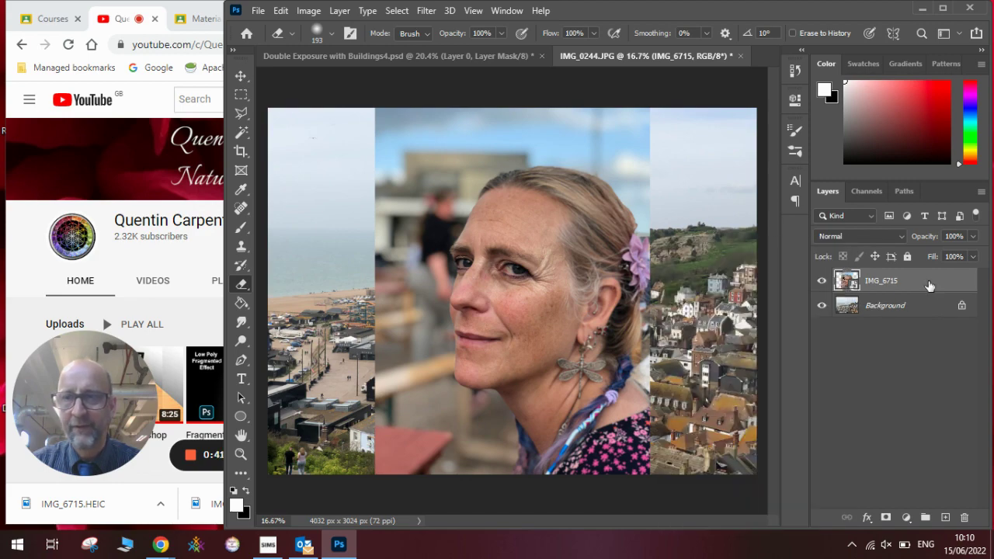
pyautogui.rightClick(875, 283)
pyautogui.click(801, 272)
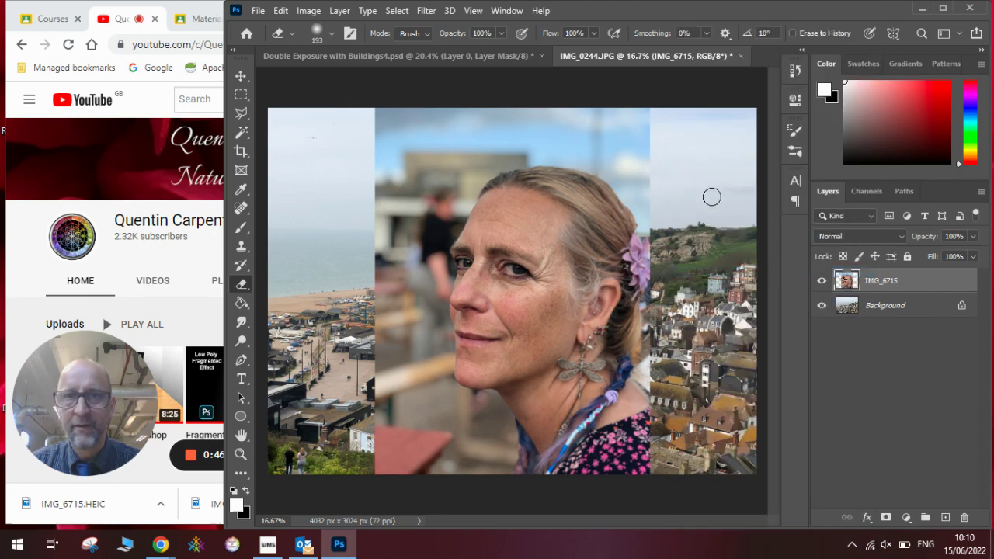
# Step: Apply a Black & White adjustment to the IMG_6715 portrait
pyautogui.click(309, 10)
pyautogui.moveTo(329, 50)
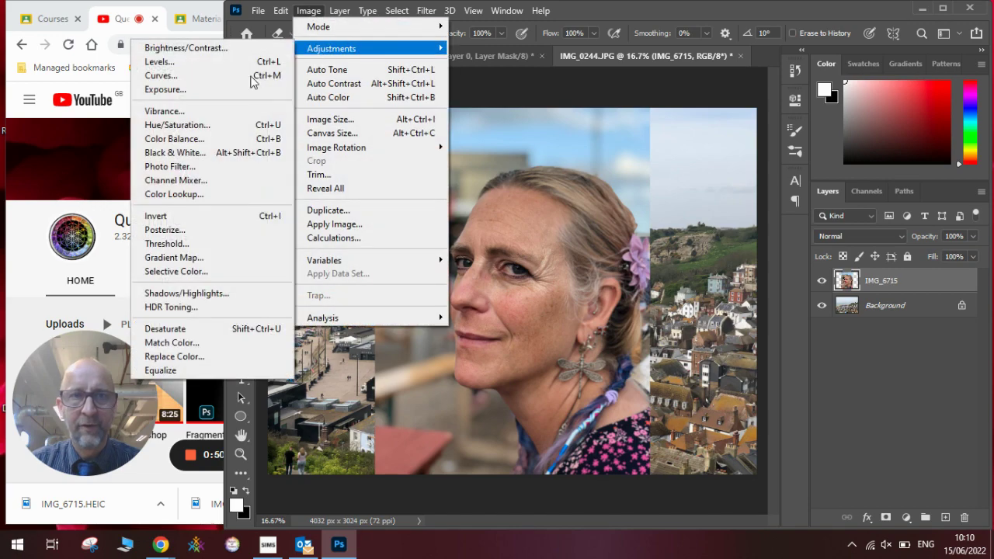
pyautogui.click(212, 153)
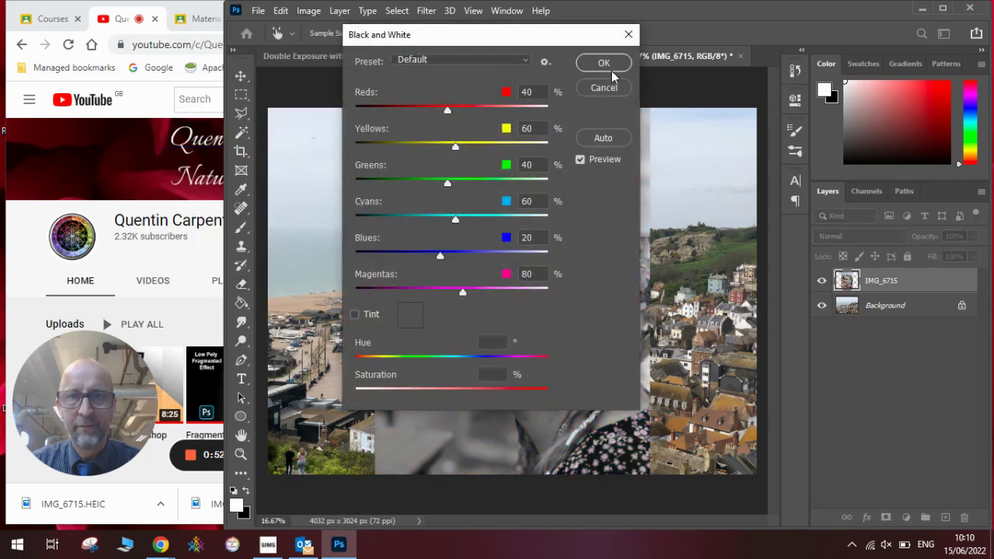
pyautogui.click(603, 63)
# Step: Convert the town-photo Background to black and white and unlock it as Layer 0
pyautogui.click(870, 307)
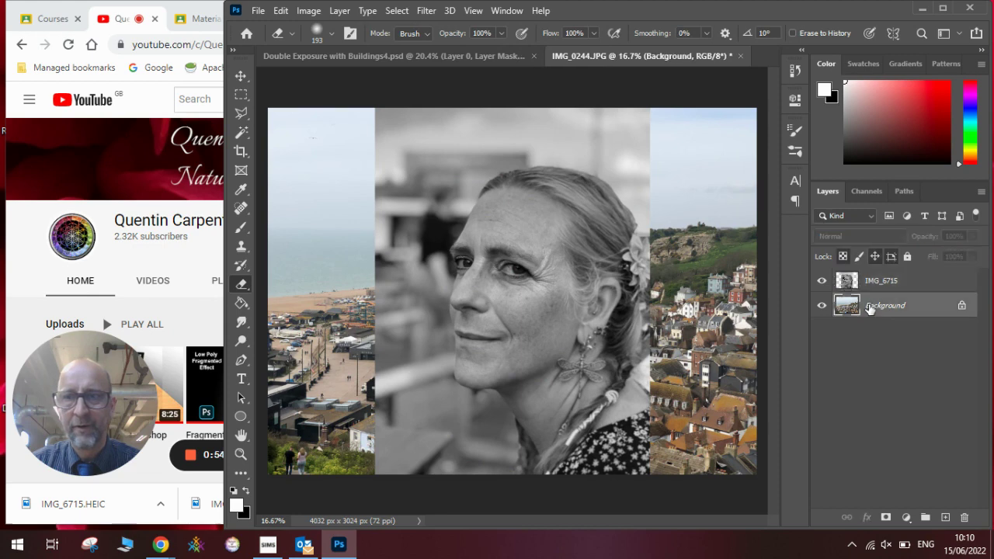
pyautogui.click(309, 11)
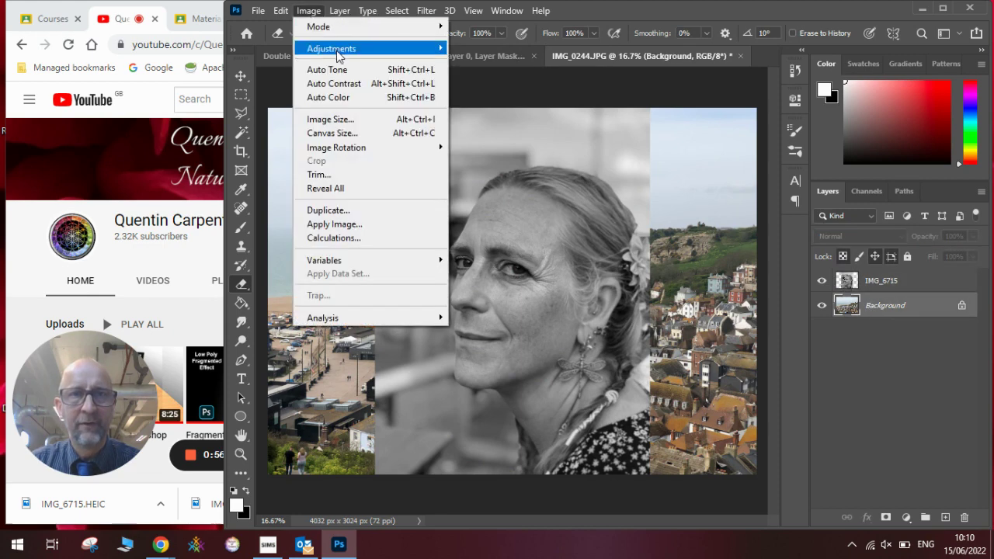
pyautogui.moveTo(311, 49)
pyautogui.click(175, 152)
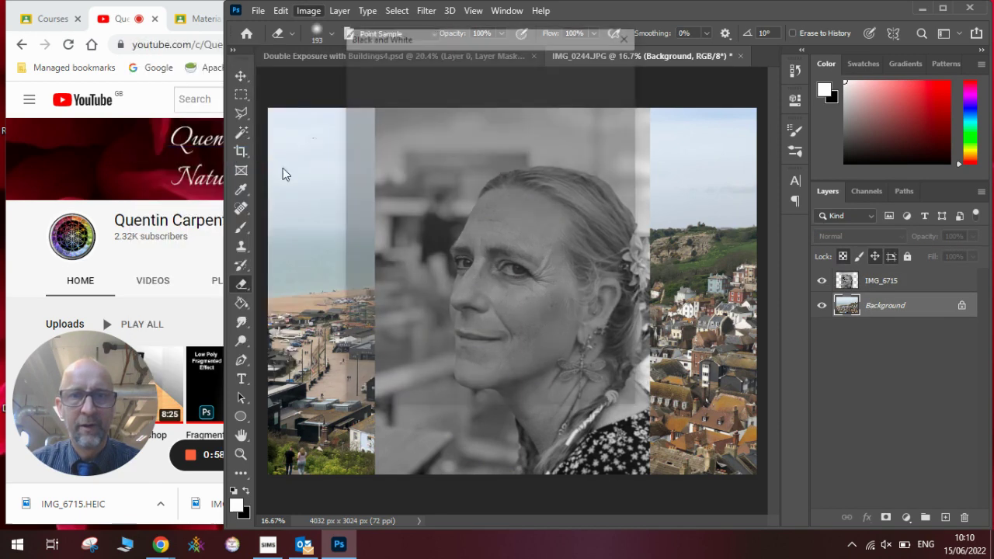
pyautogui.click(604, 65)
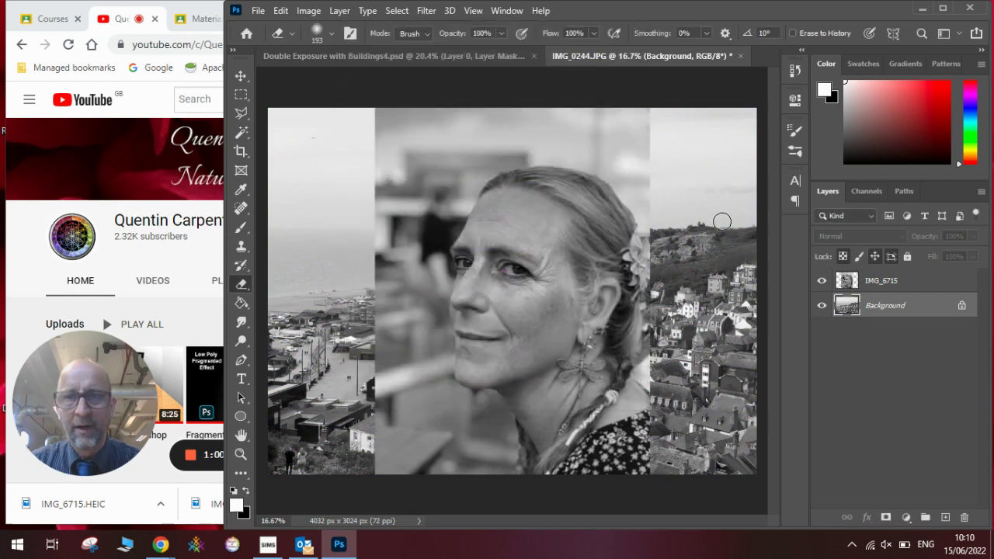
pyautogui.click(893, 289)
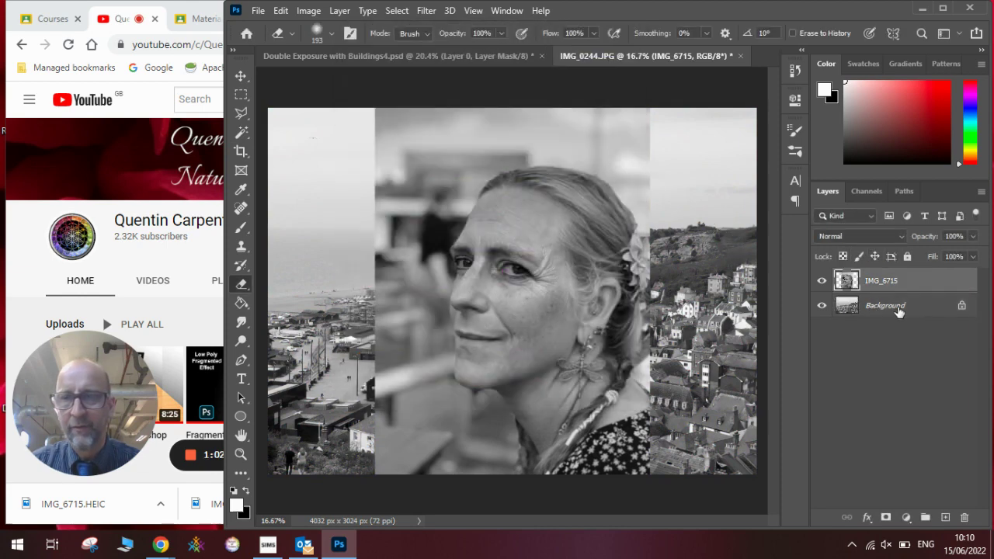
pyautogui.click(961, 308)
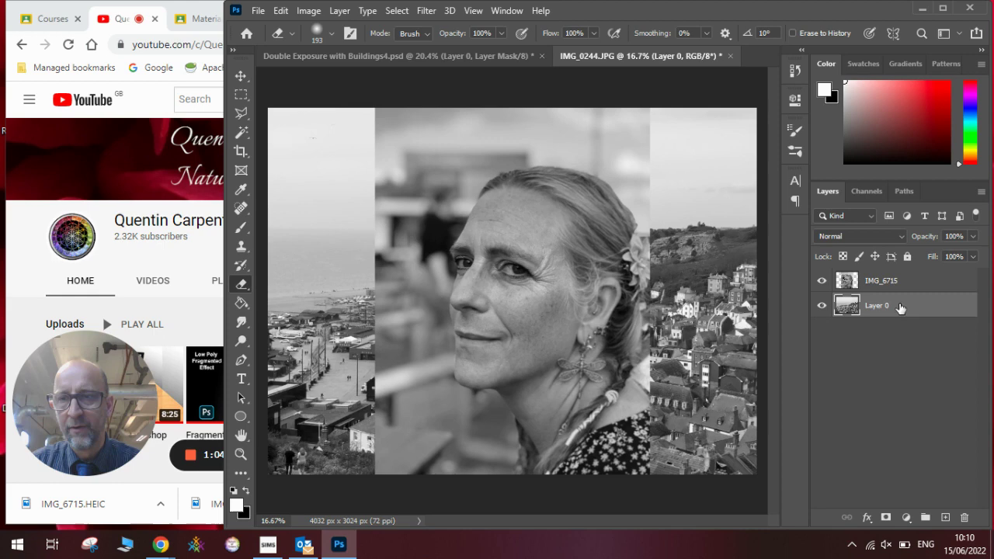
# Step: Rotate the town-photo Layer 0 about 90 degrees, discarding a trial 66% shrink
pyautogui.click(240, 76)
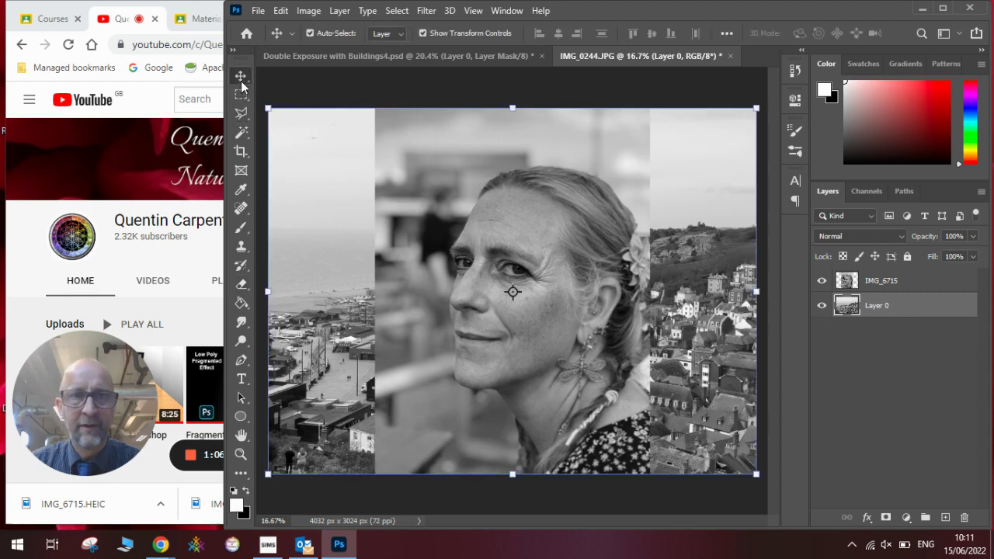
pyautogui.moveTo(277, 96); pyautogui.dragTo(643, 135)
pyautogui.press('Return')
pyautogui.hotkey('ctrl', '-')
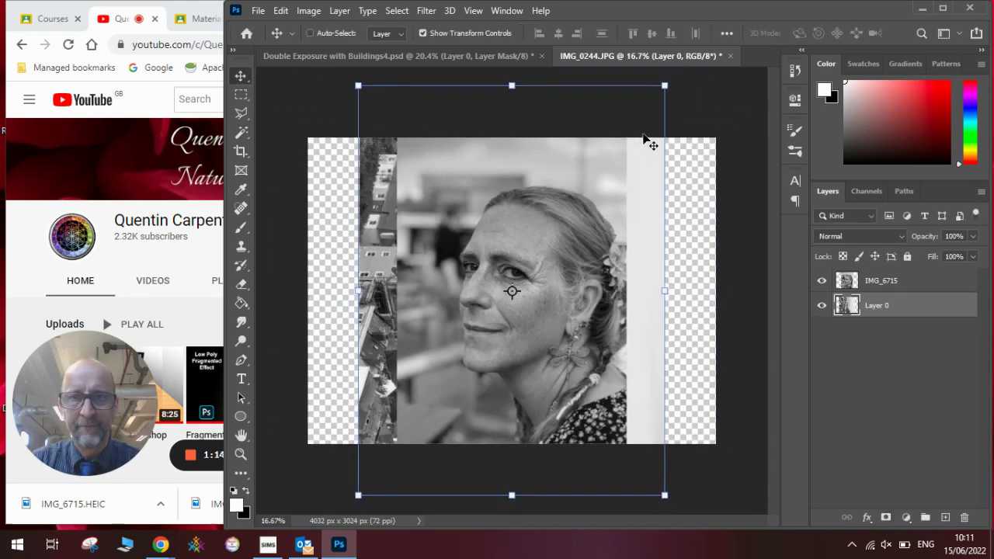
pyautogui.moveTo(649, 108); pyautogui.dragTo(555, 234)
pyautogui.moveTo(533, 284); pyautogui.dragTo(704, 139)
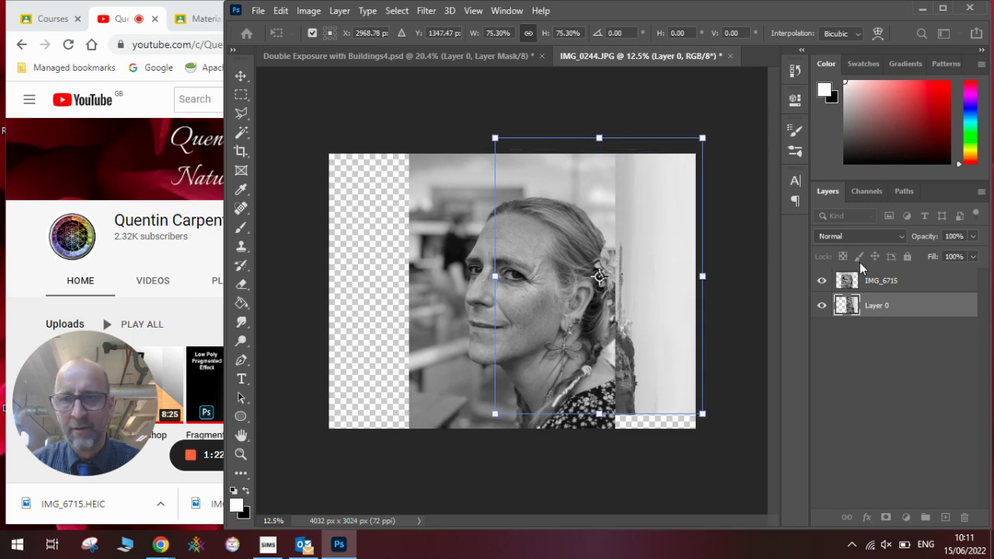
pyautogui.hotkey('ctrl', 'z')
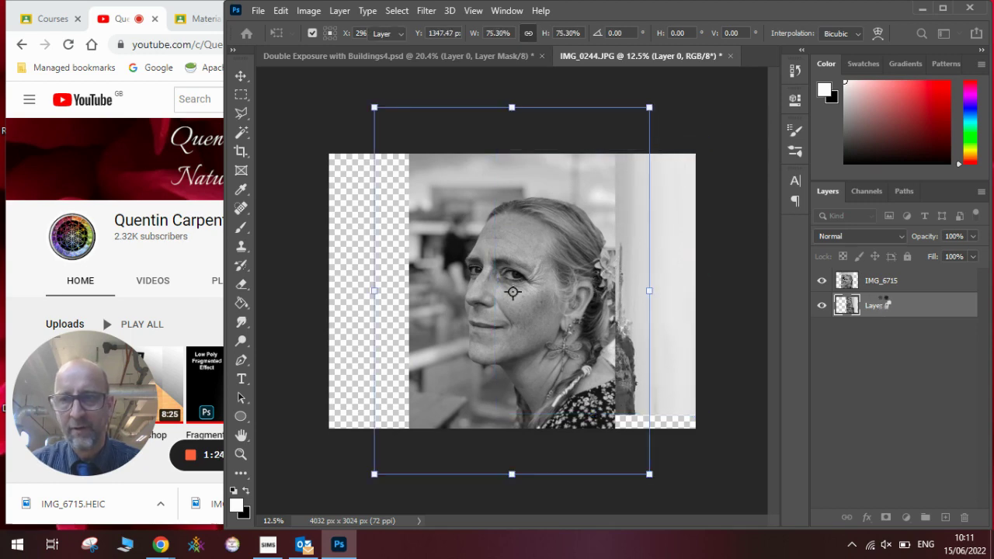
pyautogui.press('Escape')
# Step: Move Layer 0 above IMG_6715, shift it down and enlarge it to about 109% over the right half
pyautogui.moveTo(878, 275); pyautogui.dragTo(878, 274)
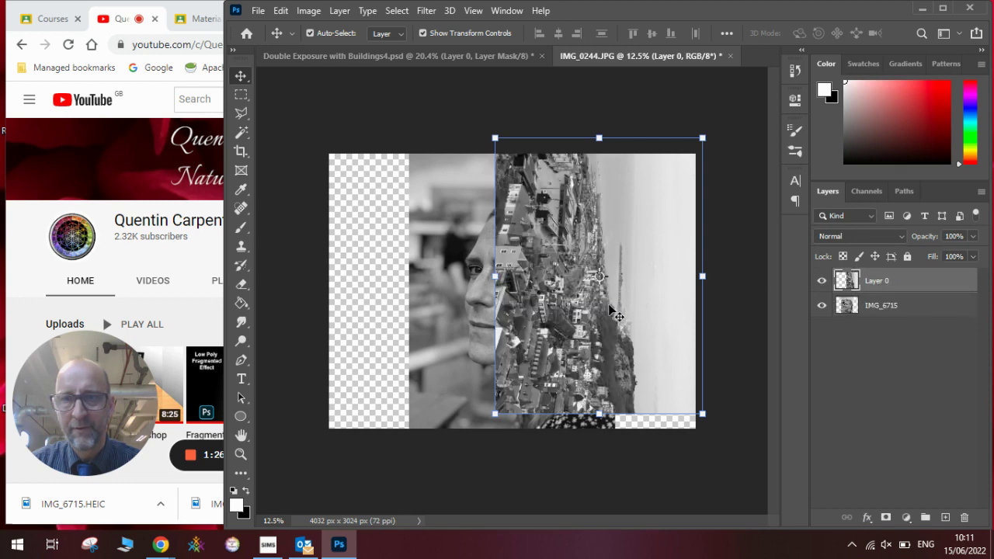
pyautogui.moveTo(602, 308)
pyautogui.mouseDown()
pyautogui.moveTo(613, 323)
pyautogui.moveTo(605, 330)
pyautogui.moveTo(614, 302)
pyautogui.mouseUp()
pyautogui.moveTo(699, 155); pyautogui.dragTo(715, 134)
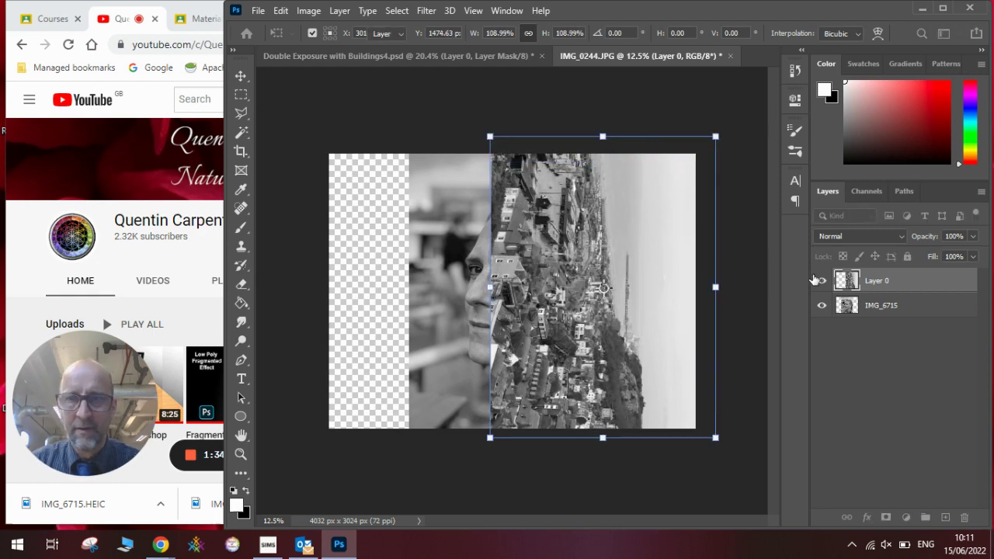
pyautogui.press('Return')
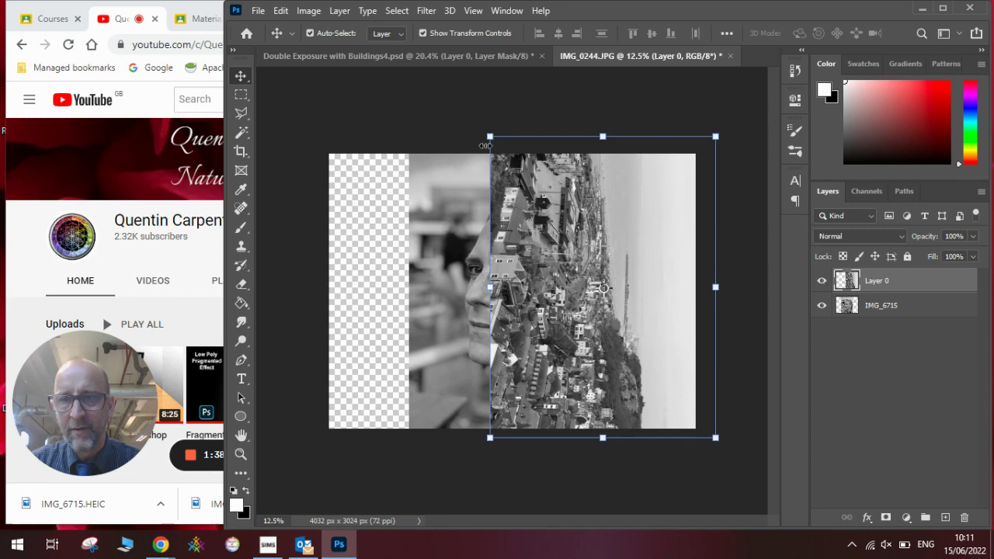
# Step: Apply Levels 43 / 0.97 / 237 to the buildings on Layer 0
pyautogui.click(309, 11)
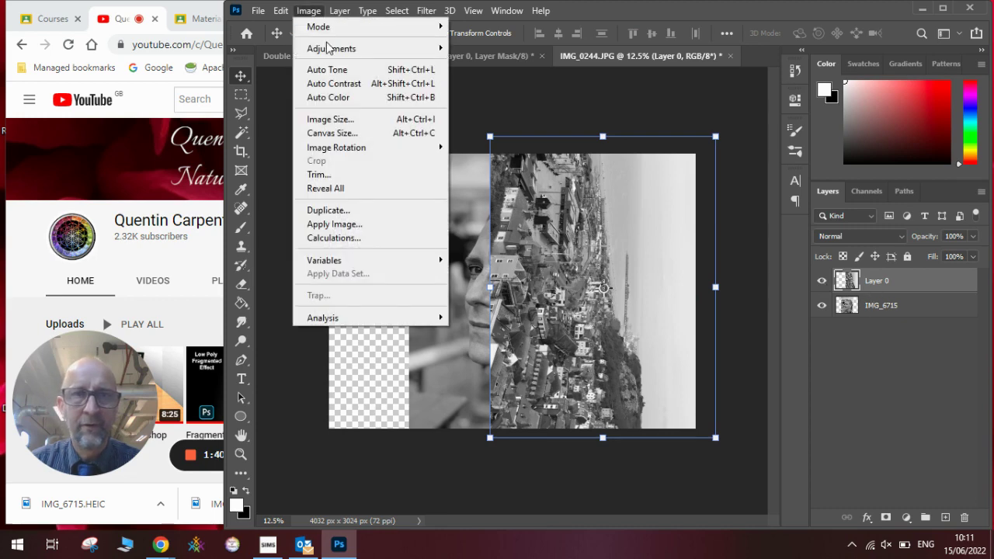
pyautogui.moveTo(330, 48)
pyautogui.click(247, 62)
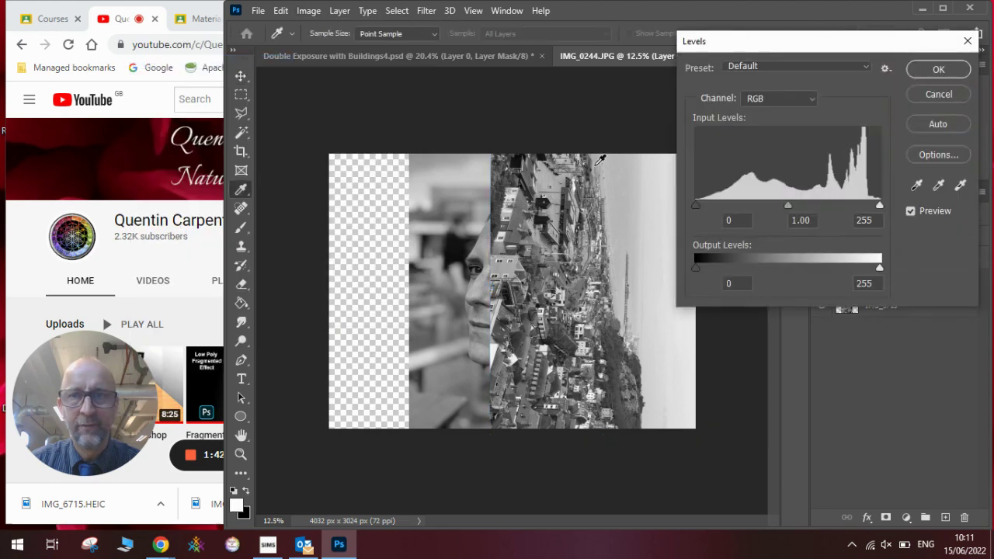
pyautogui.moveTo(700, 204); pyautogui.dragTo(726, 204)
pyautogui.moveTo(879, 206); pyautogui.dragTo(866, 205)
pyautogui.moveTo(798, 205)
pyautogui.mouseDown()
pyautogui.moveTo(808, 204)
pyautogui.moveTo(798, 205)
pyautogui.mouseUp()
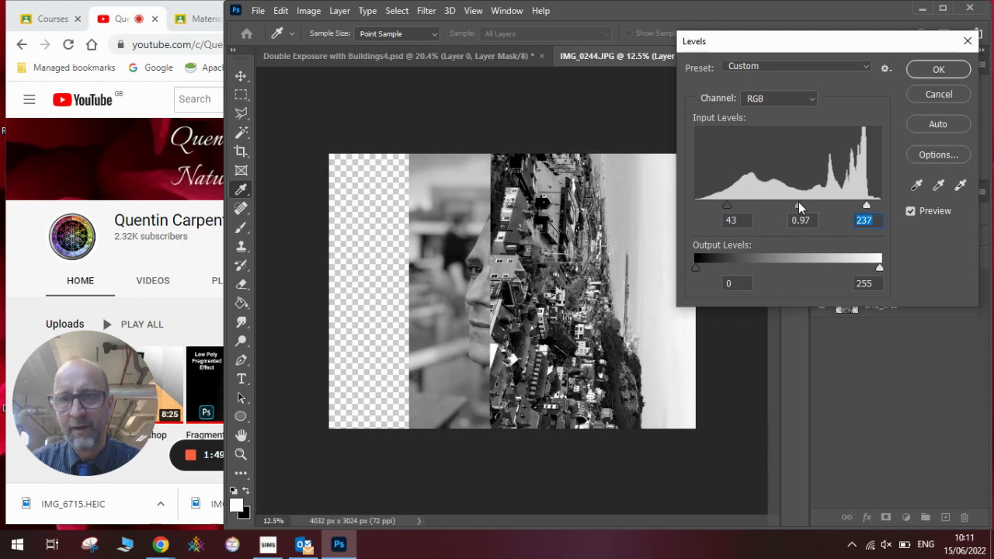
pyautogui.click(938, 70)
# Step: Apply Levels 30 / 0.79 / 214 to the IMG_6715 portrait, then reshow the buildings
pyautogui.click(889, 305)
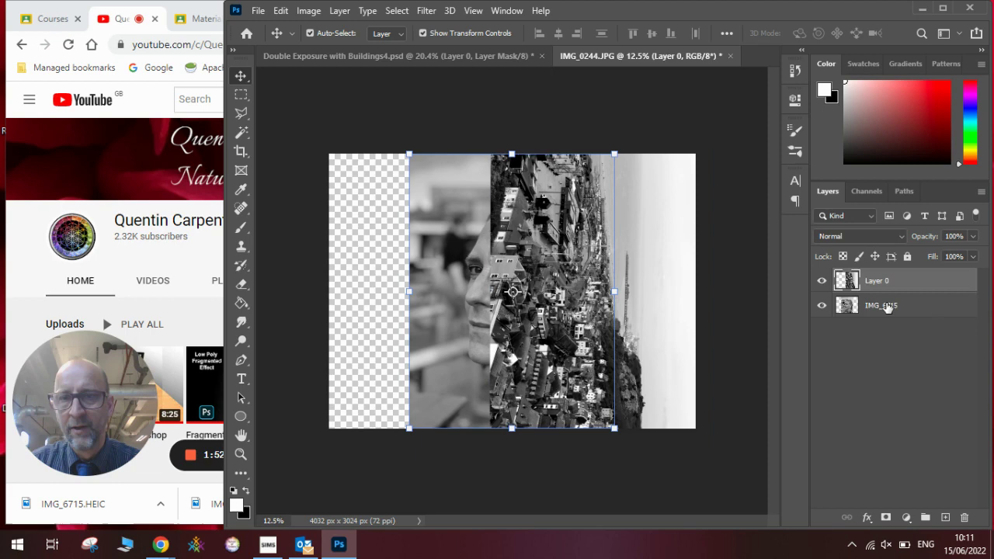
pyautogui.click(821, 280)
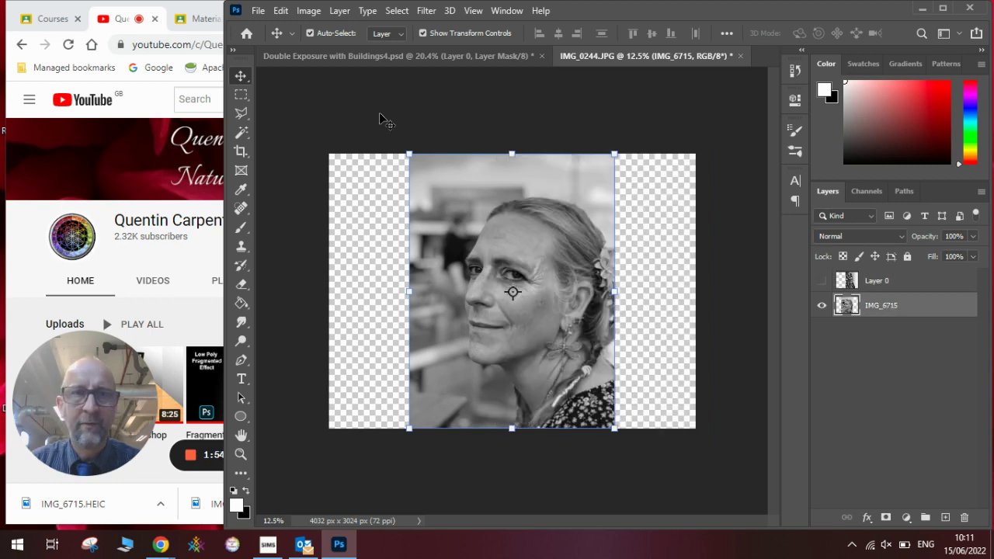
pyautogui.click(317, 15)
pyautogui.moveTo(330, 50)
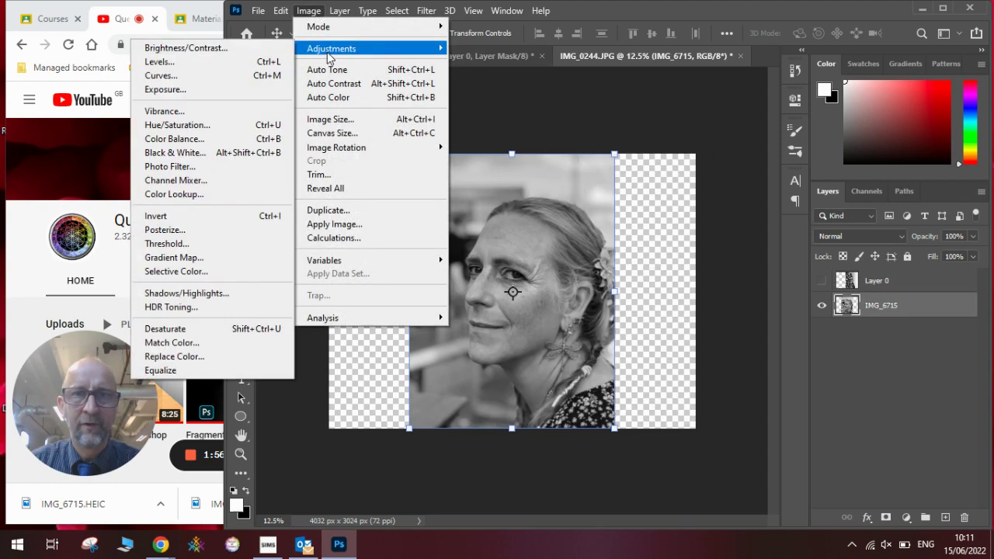
pyautogui.click(159, 63)
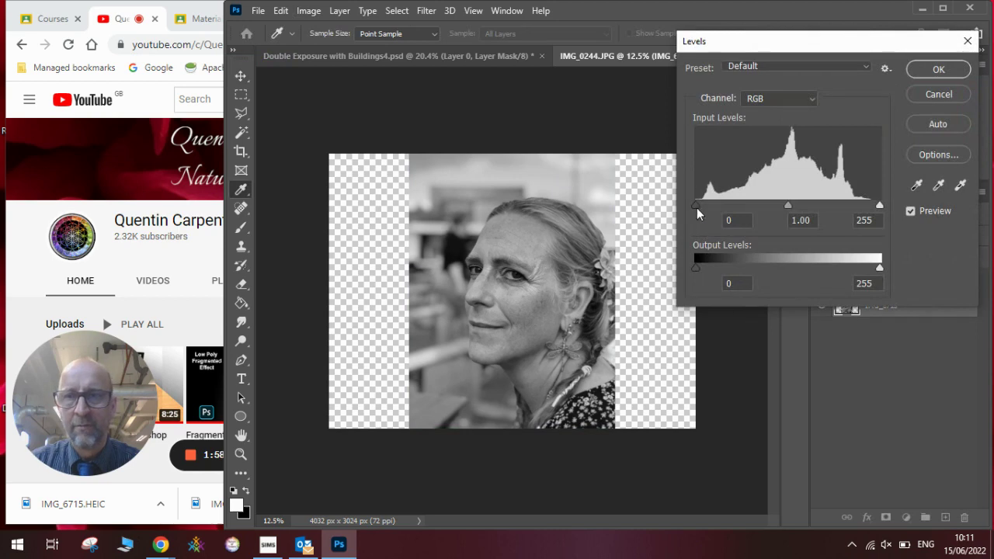
pyautogui.moveTo(697, 206); pyautogui.dragTo(717, 203)
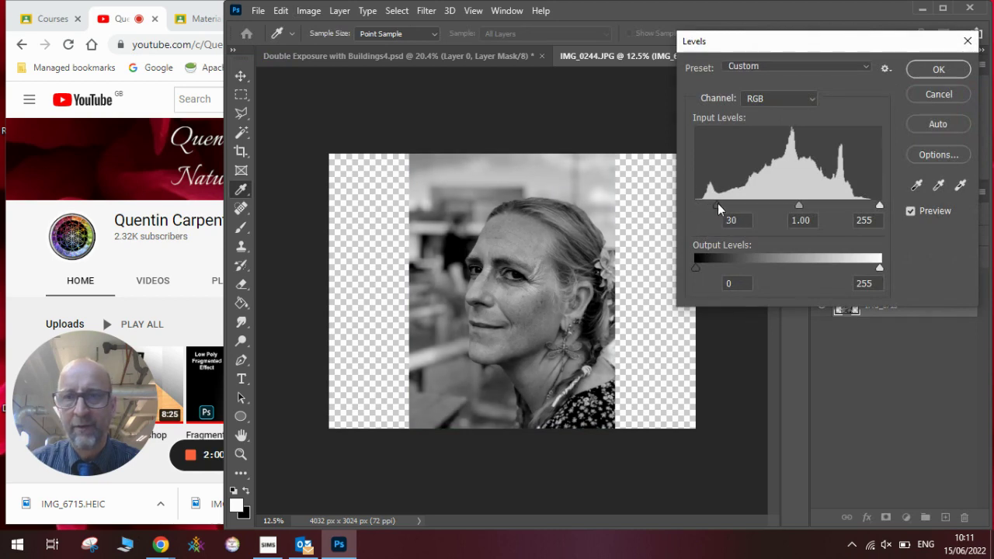
pyautogui.moveTo(879, 204); pyautogui.dragTo(849, 202)
pyautogui.moveTo(782, 205); pyautogui.dragTo(800, 206)
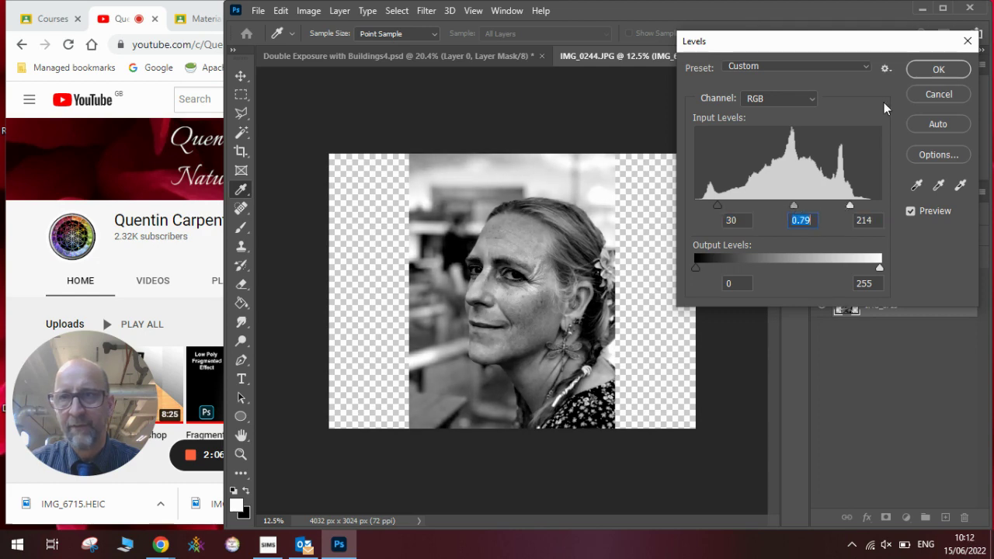
pyautogui.click(919, 69)
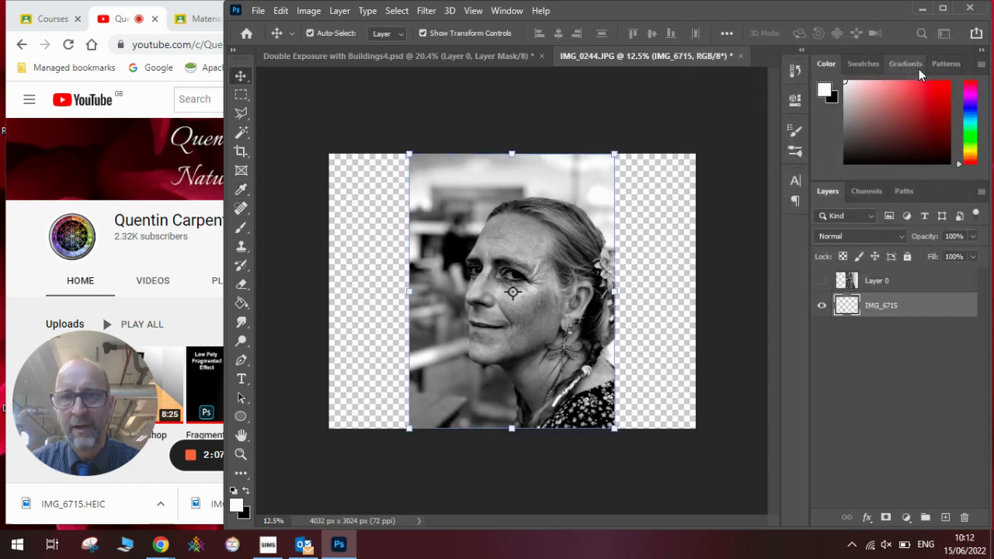
pyautogui.click(822, 281)
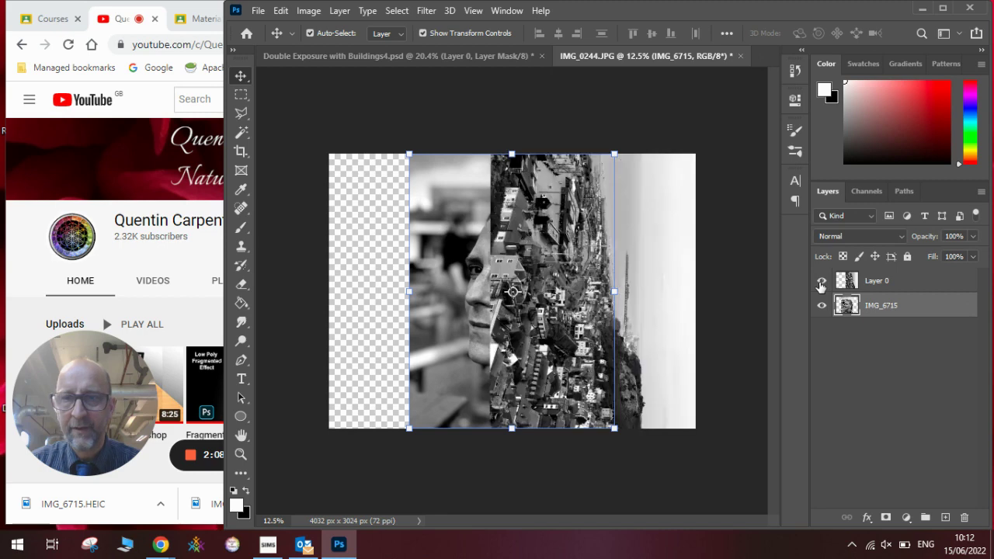
# Step: Add a new Layer 1 and move it beneath the IMG_6715 portrait
pyautogui.click(870, 286)
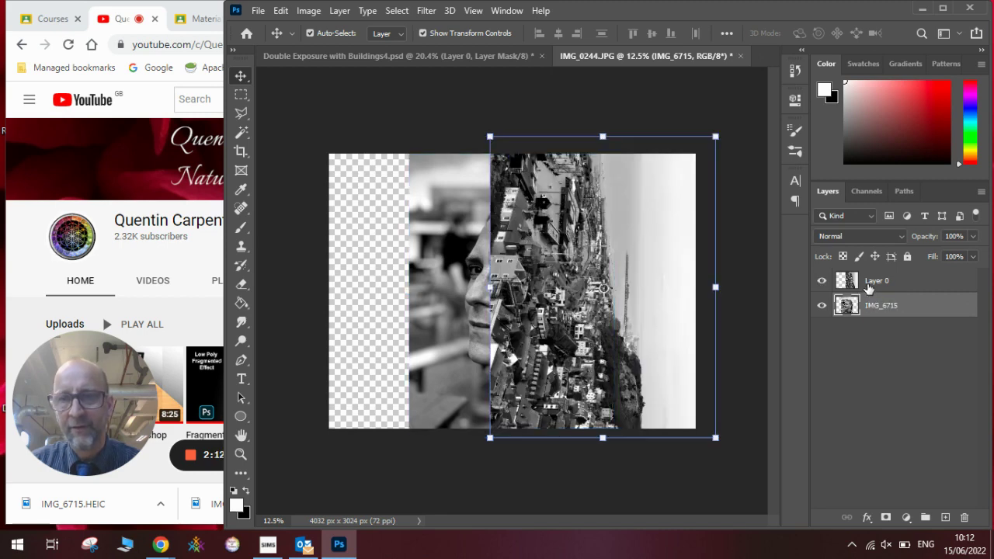
pyautogui.click(879, 309)
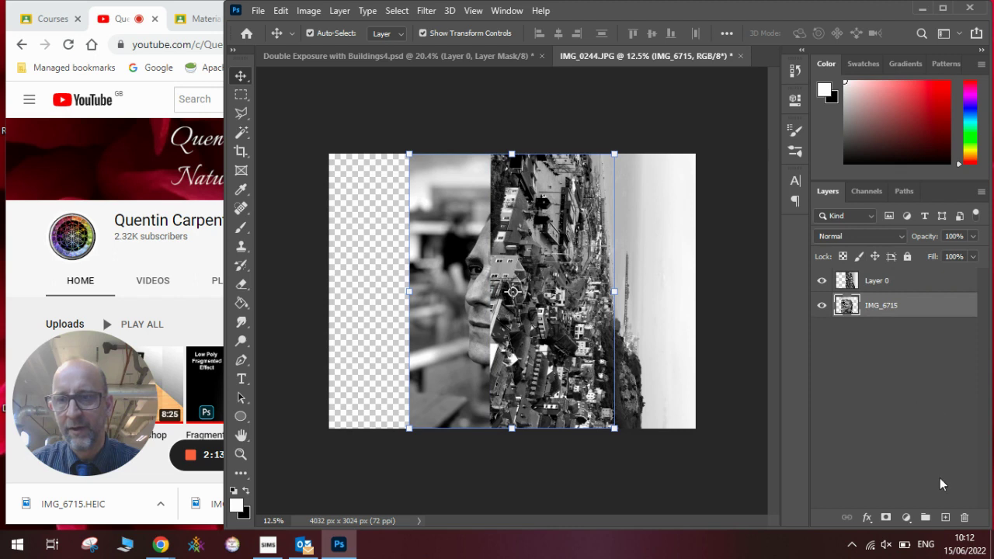
pyautogui.click(943, 517)
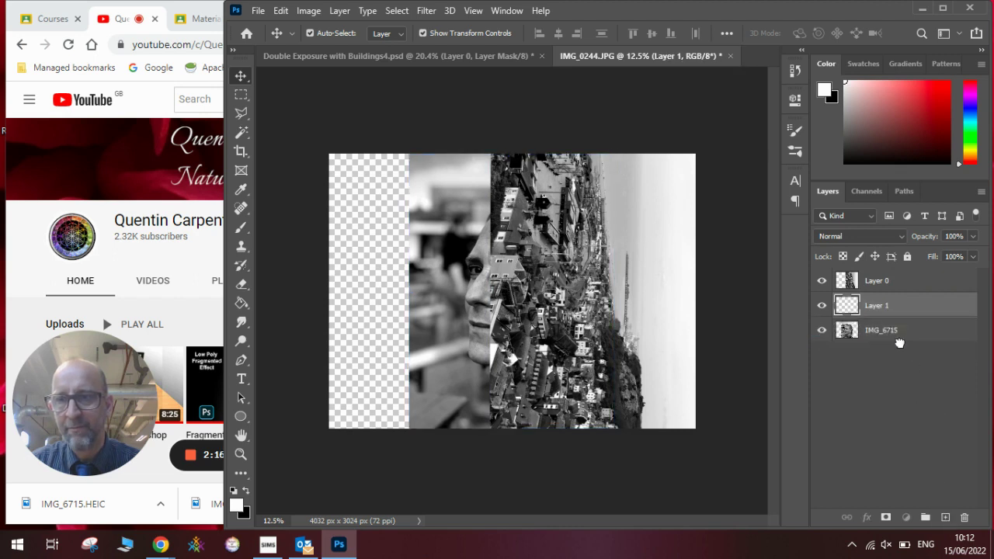
pyautogui.moveTo(900, 342); pyautogui.dragTo(900, 342)
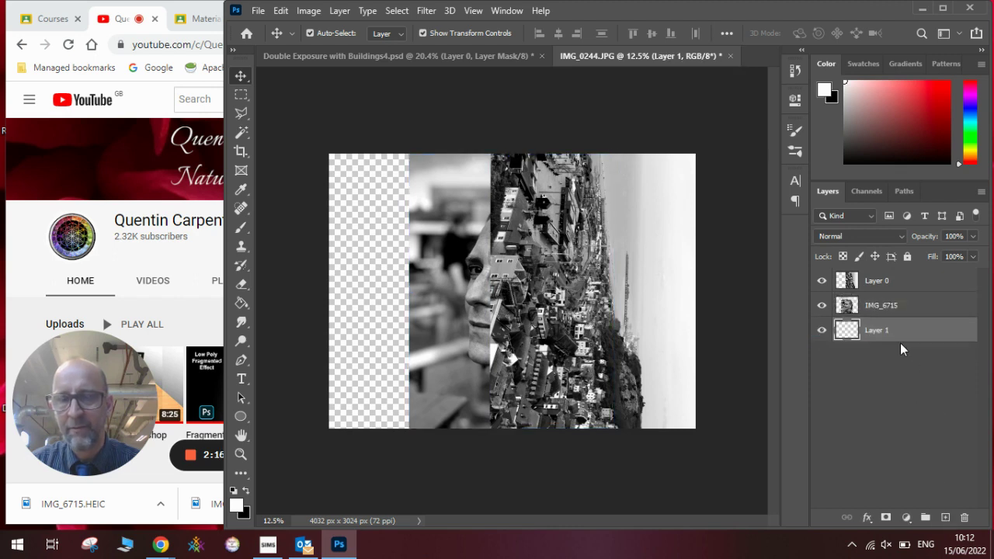
# Step: Set the background colour to light grey #b4b3b3 and fill Layer 1 with a white-to-grey gradient
pyautogui.click(246, 513)
pyautogui.moveTo(314, 166); pyautogui.dragTo(306, 154)
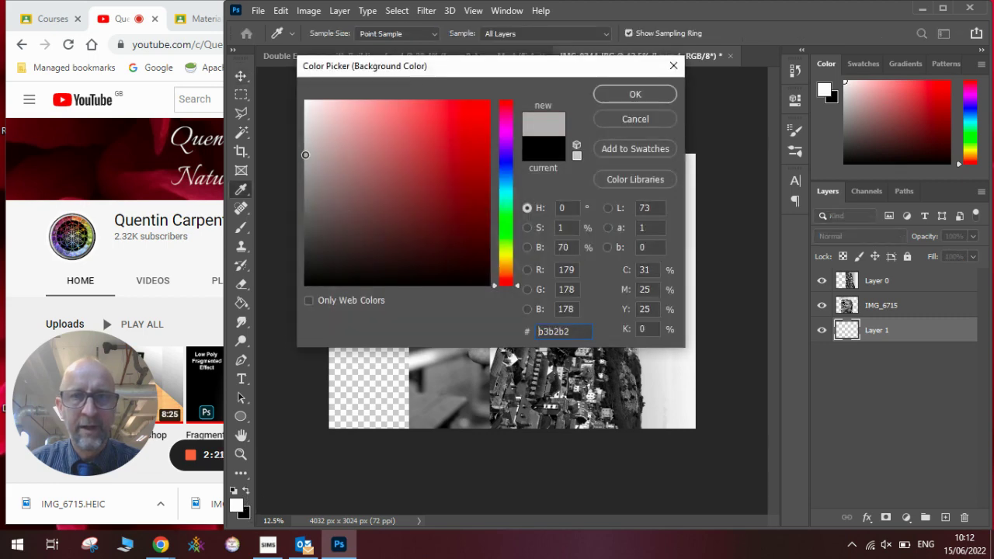
pyautogui.click(632, 95)
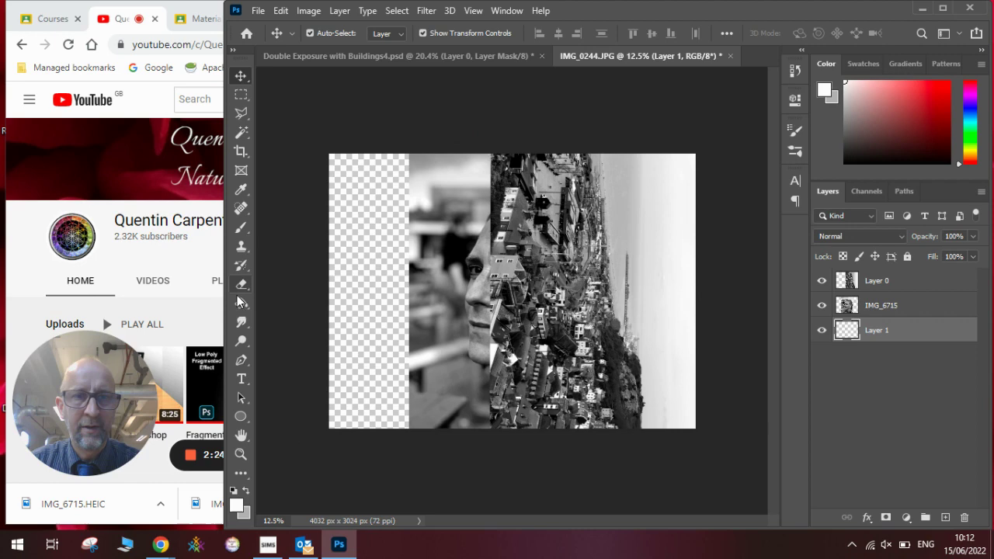
pyautogui.click(241, 302)
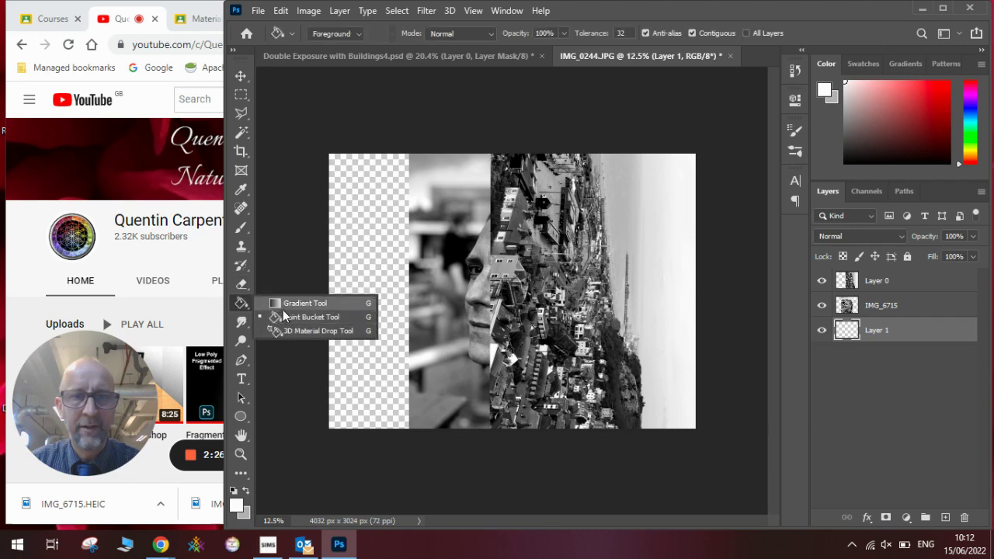
pyautogui.click(299, 303)
pyautogui.moveTo(681, 340); pyautogui.dragTo(386, 264)
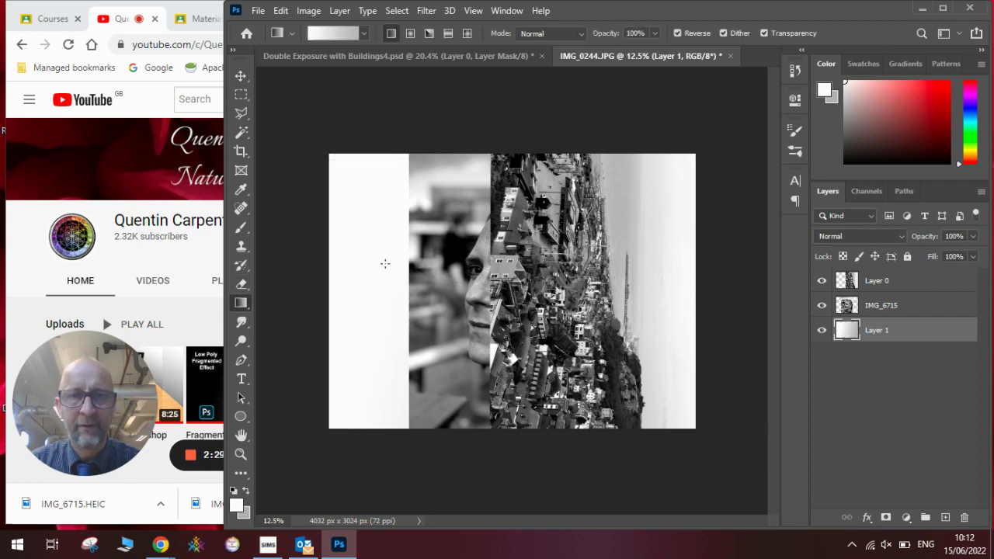
# Step: Hide the portrait and buildings, redraw the gradient diagonally from the lower right, then reshow the portrait
pyautogui.click(821, 306)
pyautogui.click(821, 281)
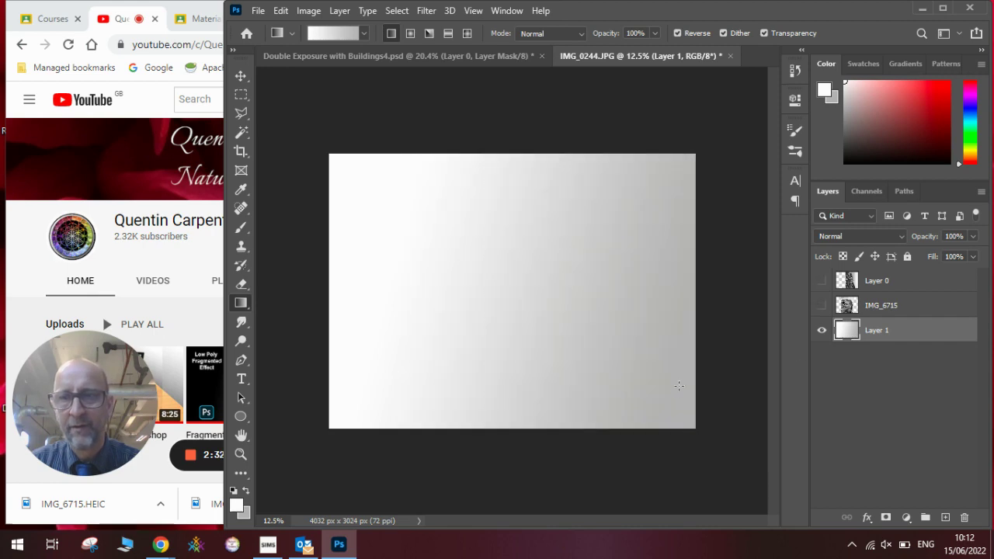
pyautogui.moveTo(678, 386); pyautogui.dragTo(395, 302)
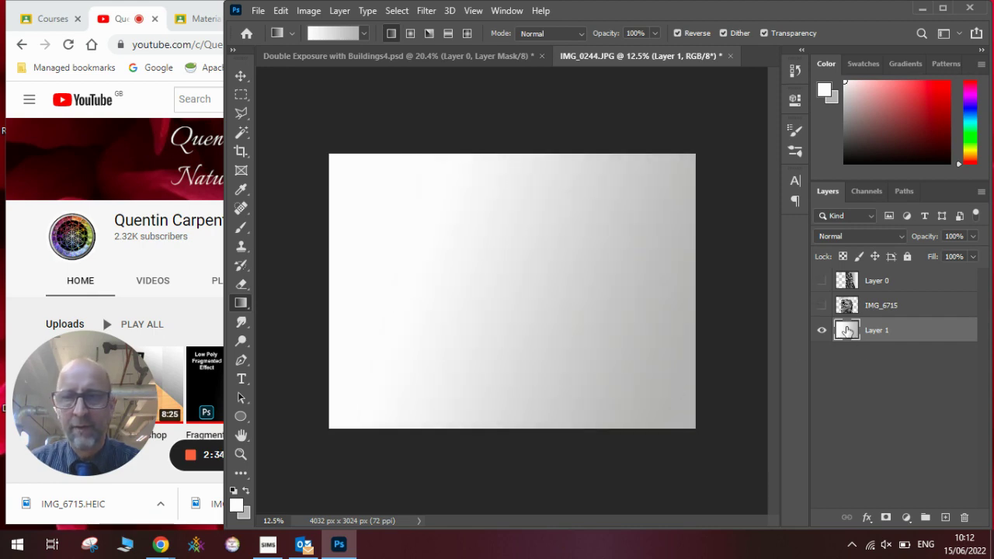
pyautogui.click(821, 305)
# Step: Mask IMG_6715 to the woman using Select Subject, then show and select the buildings Layer 0
pyautogui.click(848, 307)
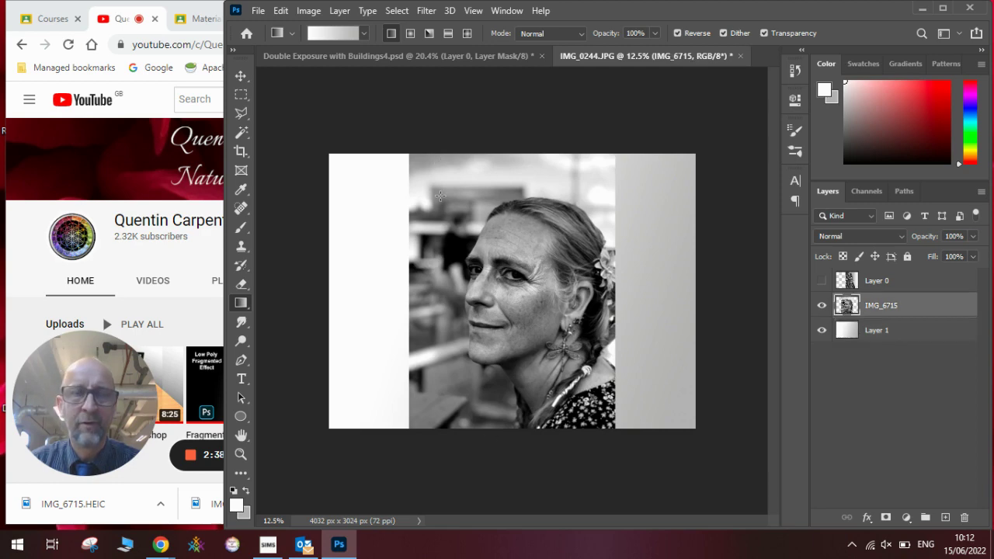
pyautogui.click(397, 11)
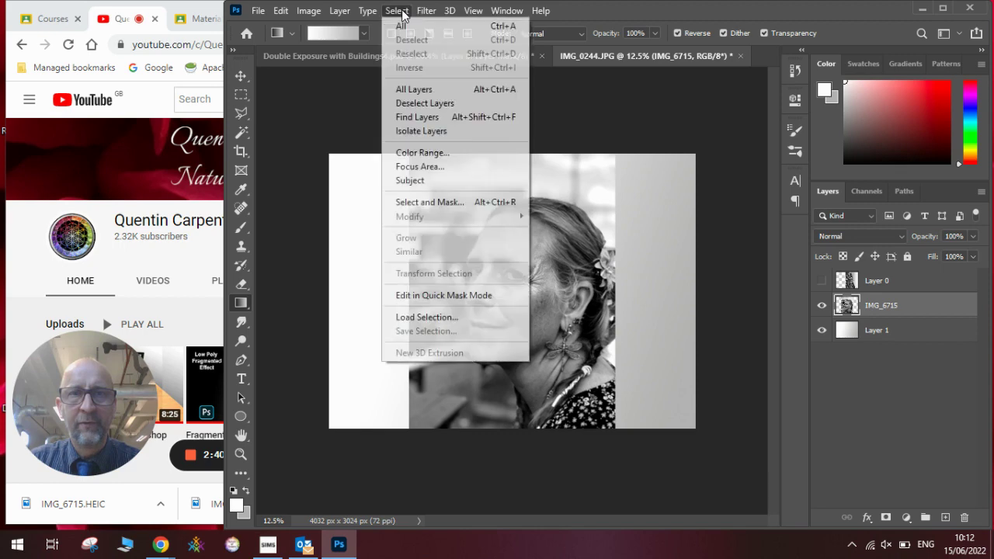
pyautogui.click(433, 181)
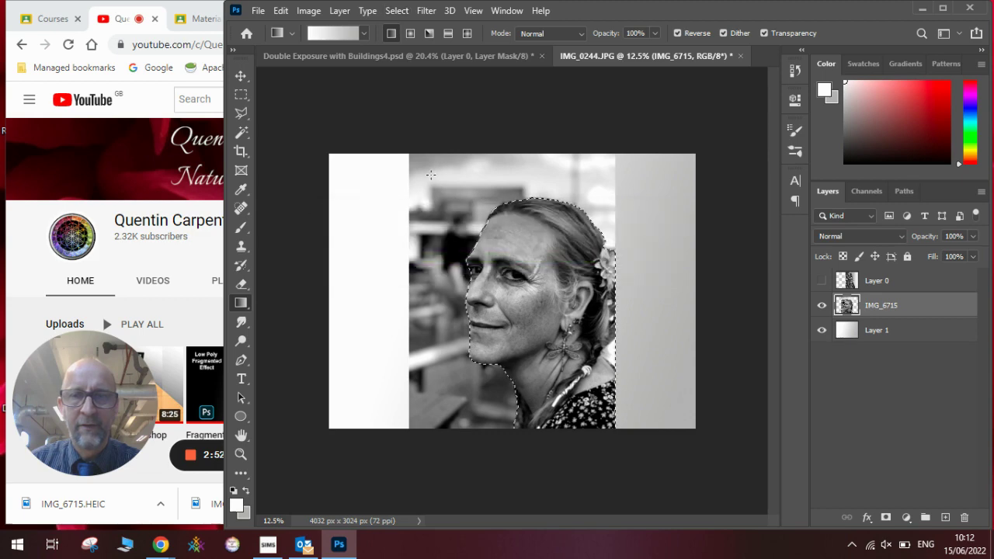
pyautogui.click(885, 517)
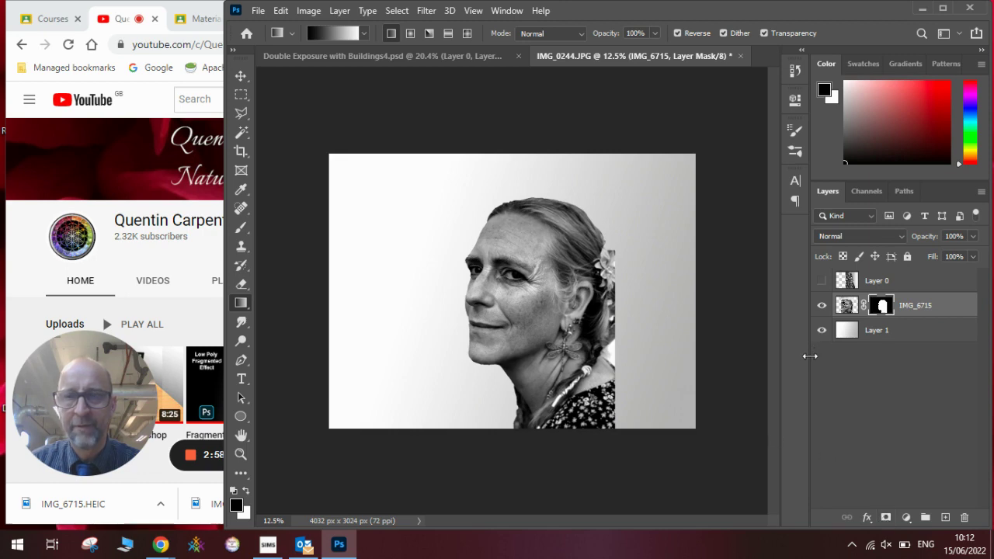
pyautogui.click(822, 281)
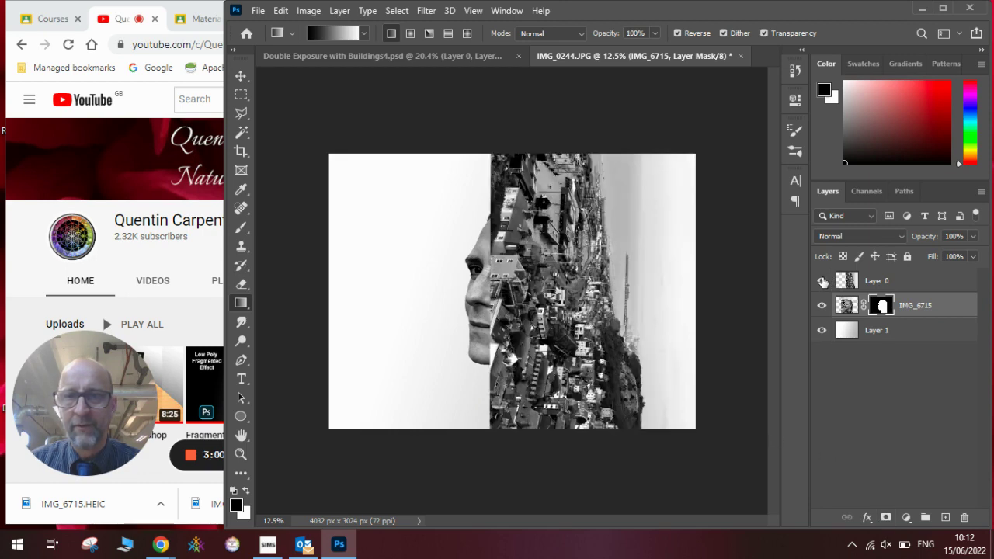
pyautogui.click(871, 282)
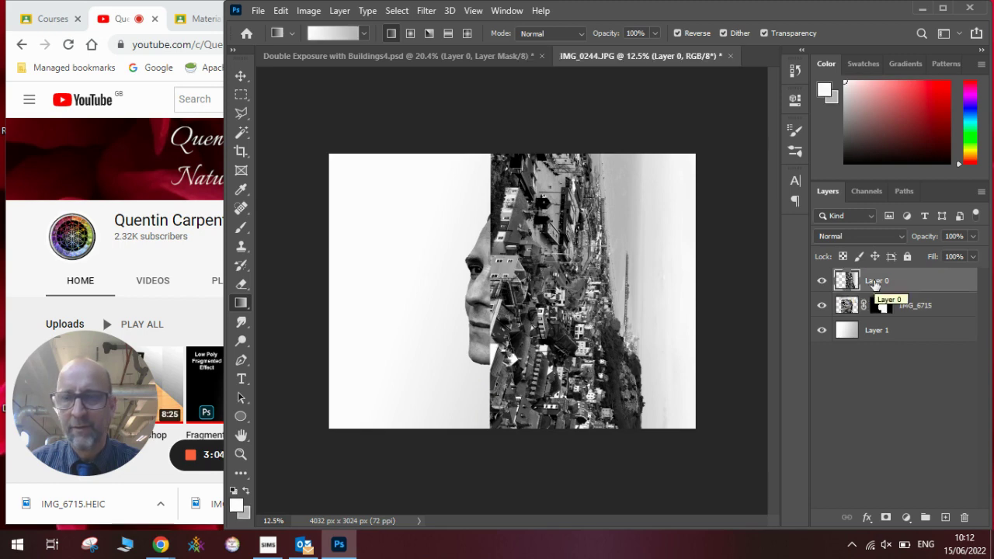
# Step: Add a layer mask to Layer 0 and set up a 432 px soft round brush
pyautogui.click(885, 517)
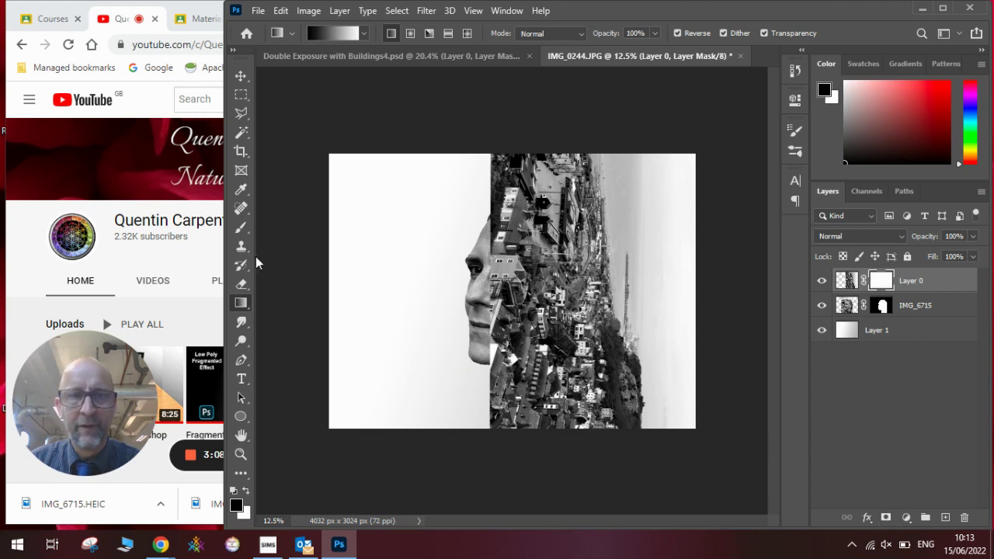
pyautogui.click(241, 227)
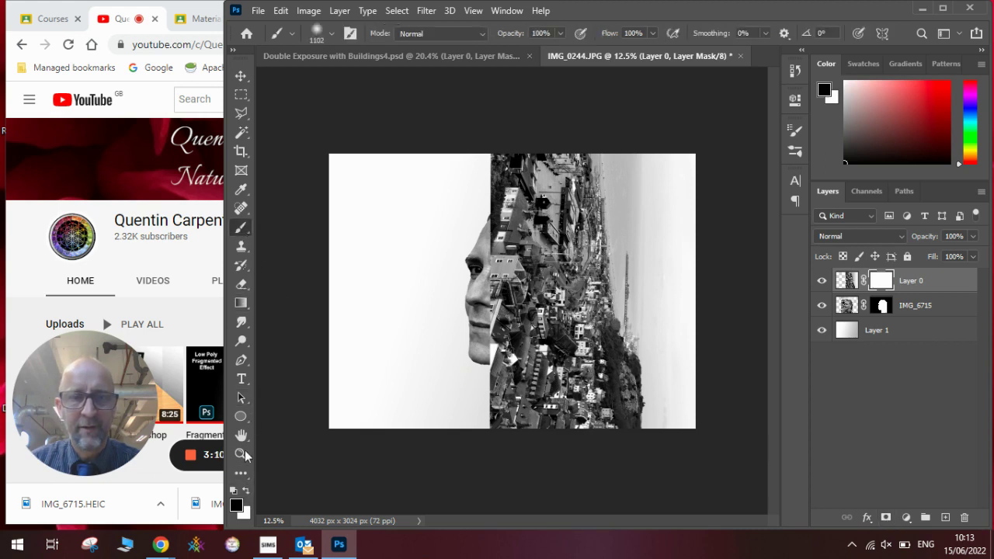
pyautogui.click(333, 34)
pyautogui.moveTo(391, 83); pyautogui.dragTo(388, 82)
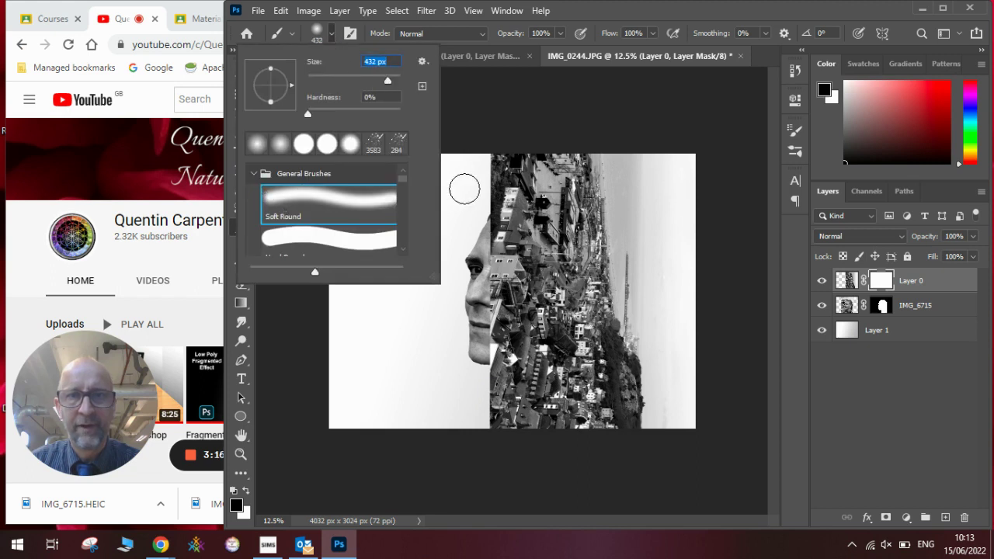
pyautogui.click(487, 204)
# Step: Paint black on the mask to clear buildings above the head and over the forehead and eye
pyautogui.moveTo(490, 180)
pyautogui.mouseDown()
pyautogui.moveTo(541, 147)
pyautogui.moveTo(472, 163)
pyautogui.moveTo(535, 170)
pyautogui.moveTo(507, 177)
pyautogui.moveTo(544, 186)
pyautogui.moveTo(510, 186)
pyautogui.moveTo(524, 154)
pyautogui.mouseUp()
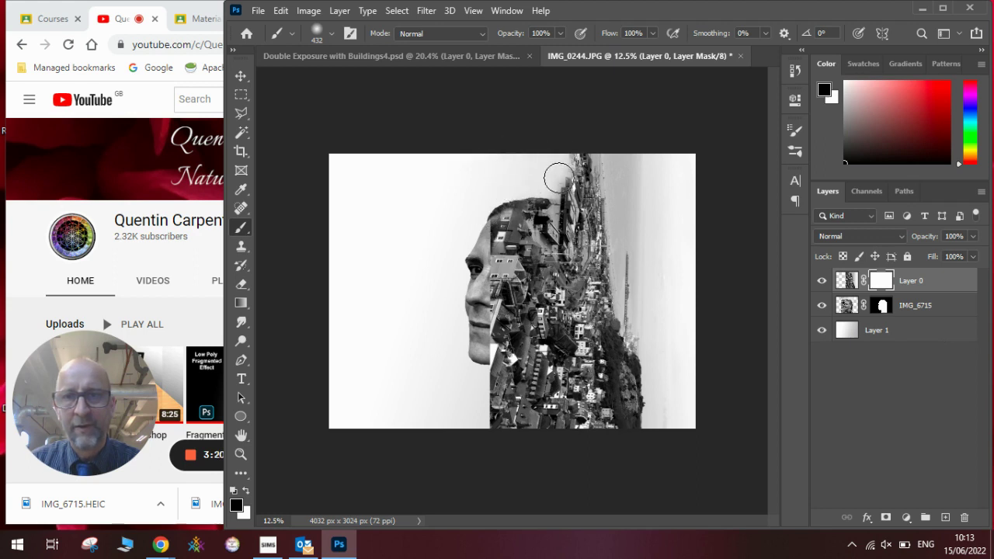
pyautogui.moveTo(559, 177)
pyautogui.mouseDown()
pyautogui.moveTo(573, 156)
pyautogui.moveTo(554, 191)
pyautogui.moveTo(565, 190)
pyautogui.moveTo(586, 159)
pyautogui.moveTo(597, 192)
pyautogui.moveTo(583, 183)
pyautogui.moveTo(603, 219)
pyautogui.moveTo(600, 175)
pyautogui.moveTo(630, 166)
pyautogui.mouseUp()
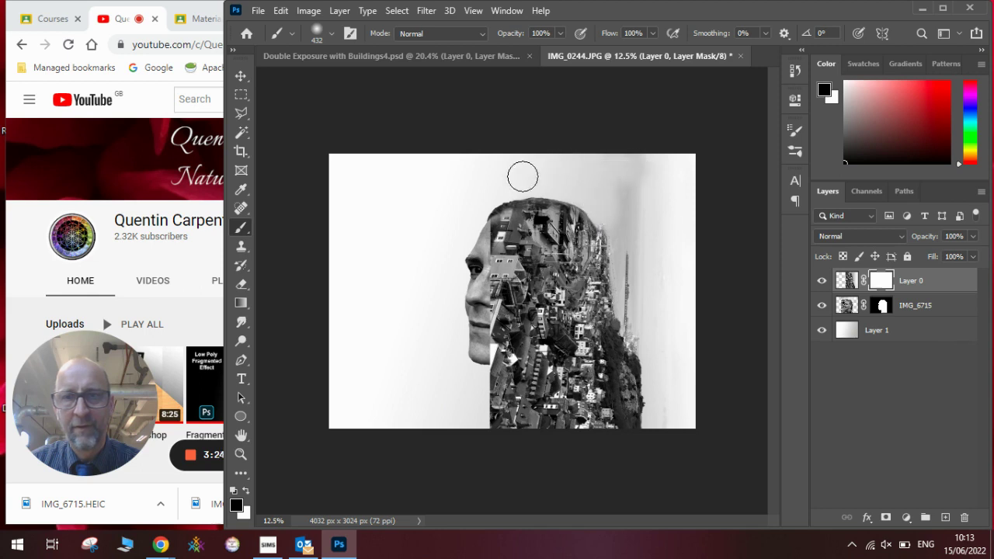
pyautogui.moveTo(522, 177)
pyautogui.mouseDown()
pyautogui.moveTo(488, 211)
pyautogui.moveTo(477, 260)
pyautogui.moveTo(493, 254)
pyautogui.moveTo(504, 270)
pyautogui.moveTo(493, 266)
pyautogui.moveTo(520, 277)
pyautogui.moveTo(484, 292)
pyautogui.moveTo(480, 314)
pyautogui.moveTo(492, 315)
pyautogui.moveTo(487, 343)
pyautogui.moveTo(498, 341)
pyautogui.moveTo(489, 351)
pyautogui.moveTo(506, 342)
pyautogui.moveTo(491, 357)
pyautogui.moveTo(513, 358)
pyautogui.moveTo(519, 399)
pyautogui.moveTo(492, 409)
pyautogui.mouseUp()
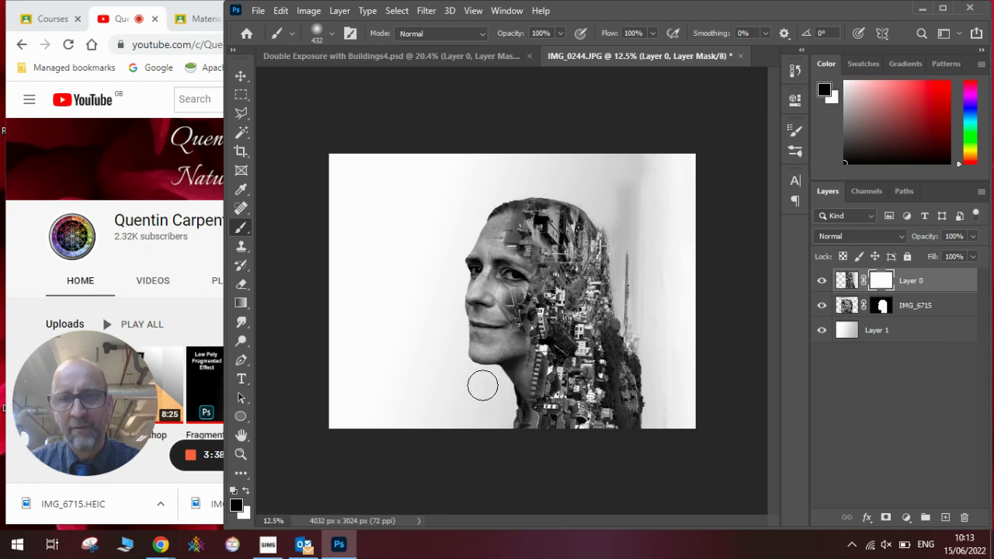
pyautogui.hotkey('ctrl', '+')
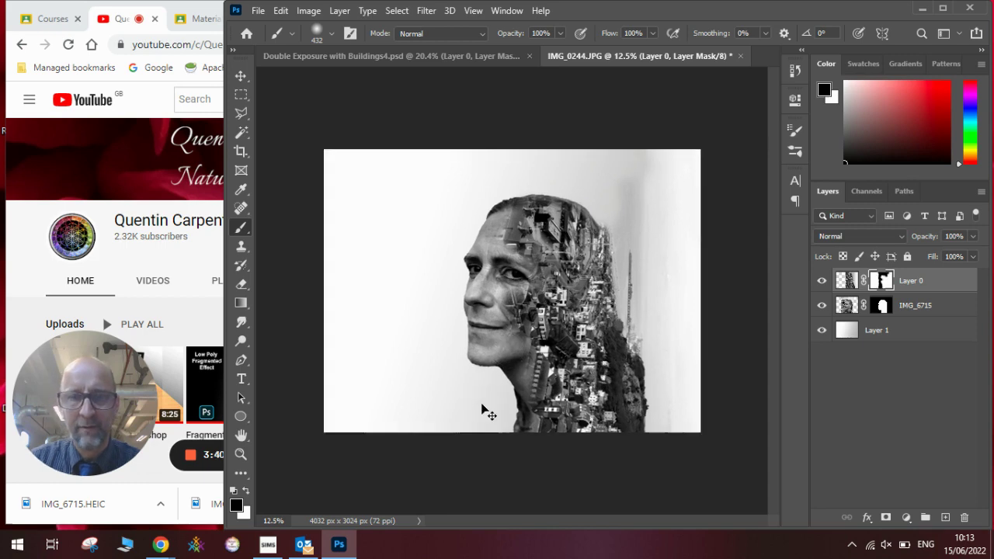
pyautogui.hotkey('ctrl', '+')
pyautogui.hotkey('ctrl', '+')
pyautogui.hotkey('ctrl', '+')
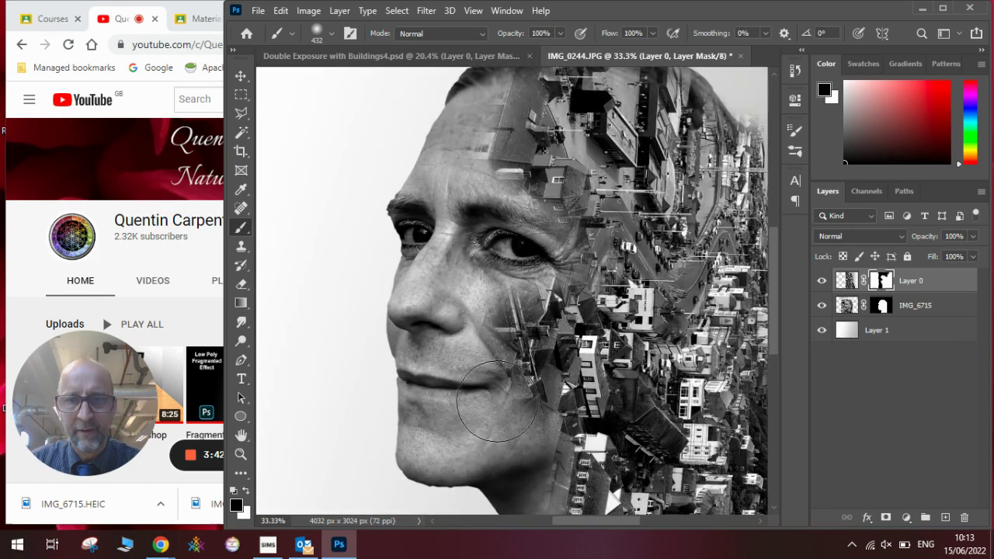
# Step: Paint white on Layer 0's mask to restore building texture over the cheek and right of the eye
pyautogui.click(245, 490)
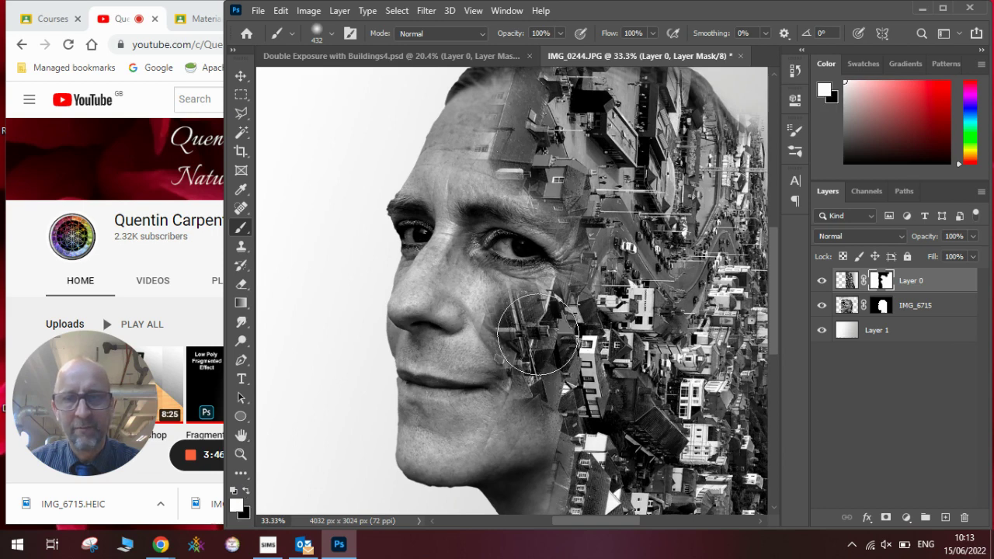
pyautogui.moveTo(538, 334)
pyautogui.mouseDown()
pyautogui.moveTo(539, 364)
pyautogui.moveTo(517, 383)
pyautogui.moveTo(567, 383)
pyautogui.mouseUp()
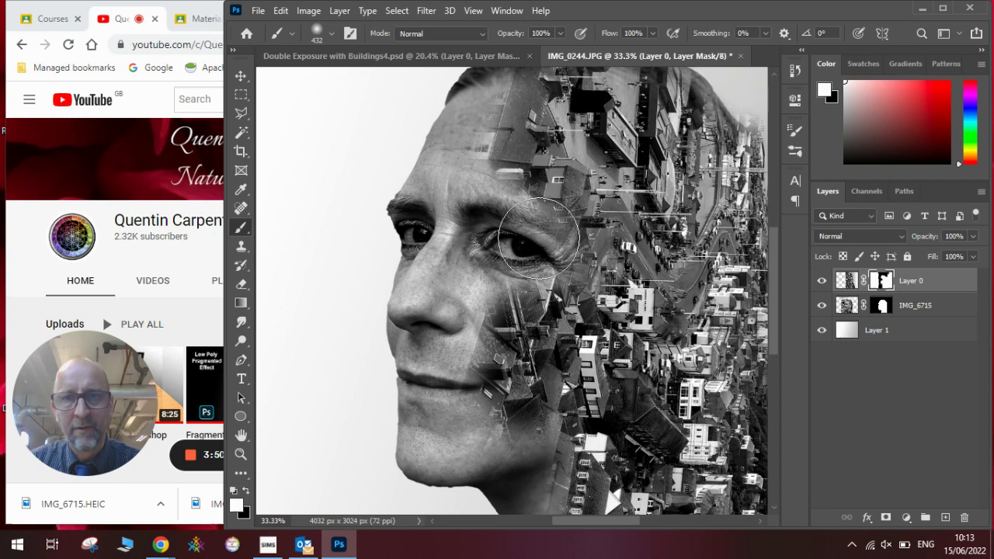
pyautogui.moveTo(538, 236); pyautogui.dragTo(606, 234)
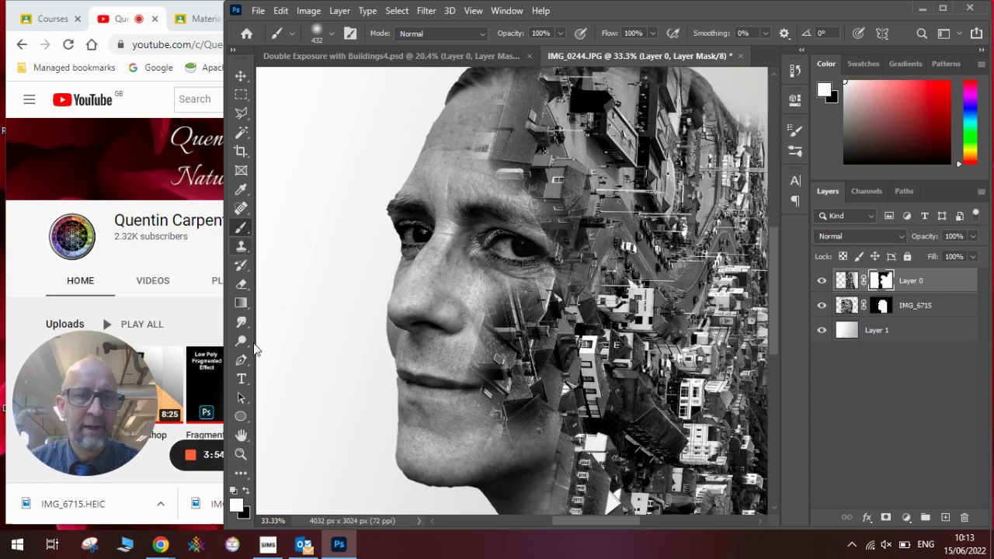
# Step: Switch the painting colour back to black and set the brush size to 81 px
pyautogui.click(245, 492)
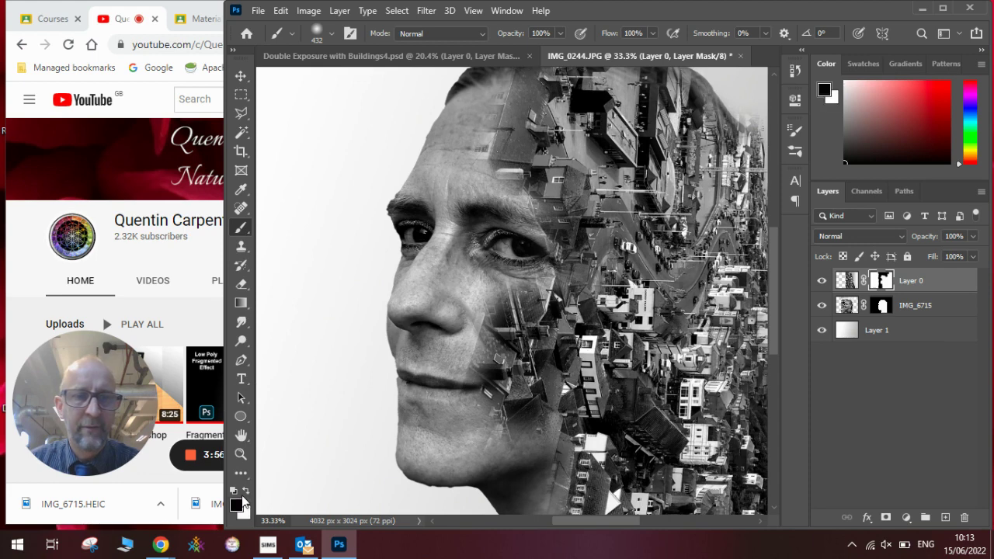
pyautogui.click(245, 494)
pyautogui.click(246, 493)
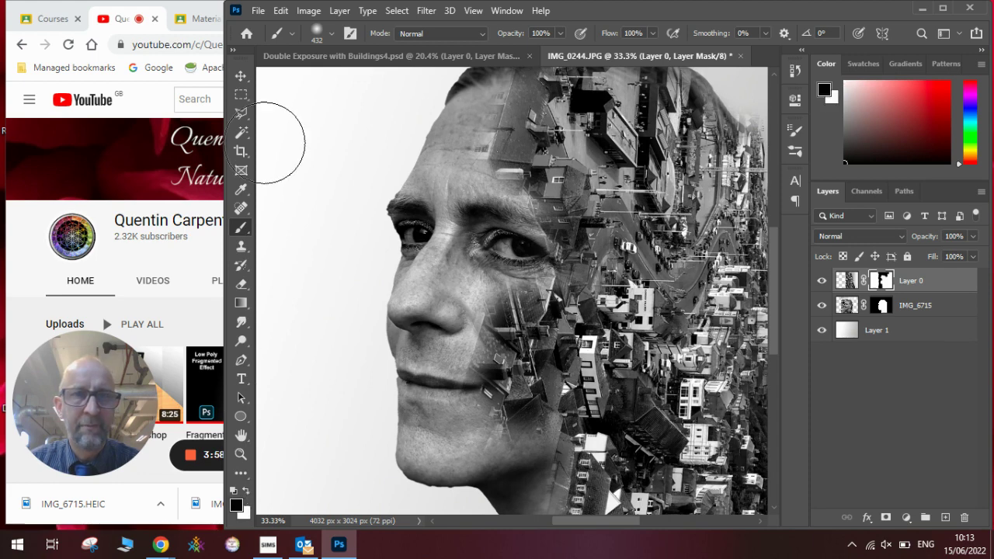
pyautogui.click(332, 34)
pyautogui.write('81')
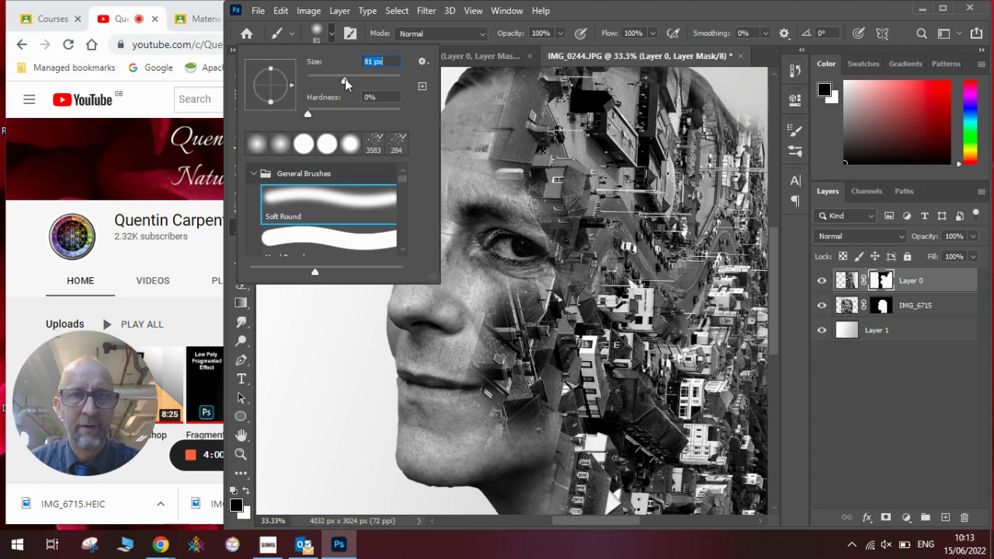
pyautogui.press('Return')
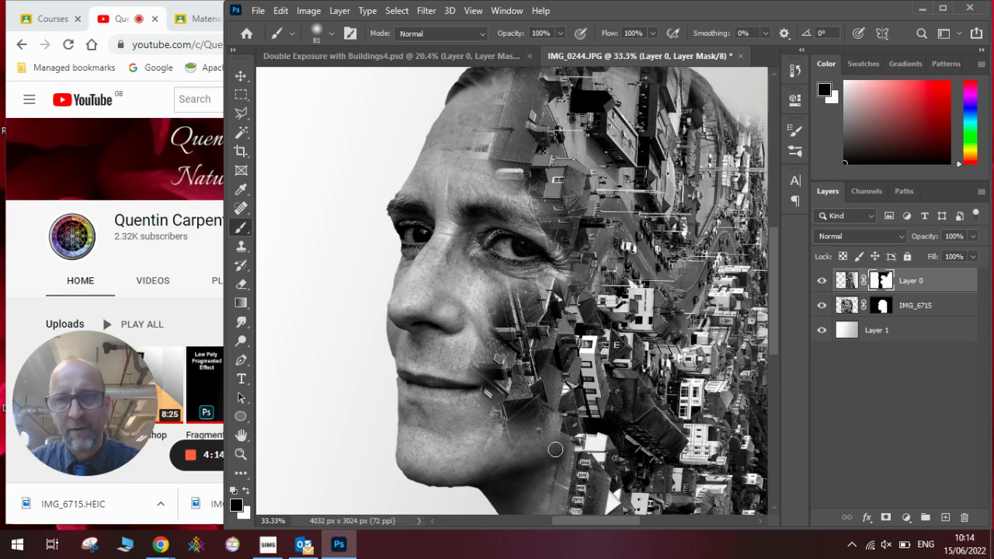
# Step: Zoom out to show the whole double exposure, then bring the Chrome window to the front
pyautogui.hotkey('ctrl', '-')
pyautogui.hotkey('ctrl', '-')
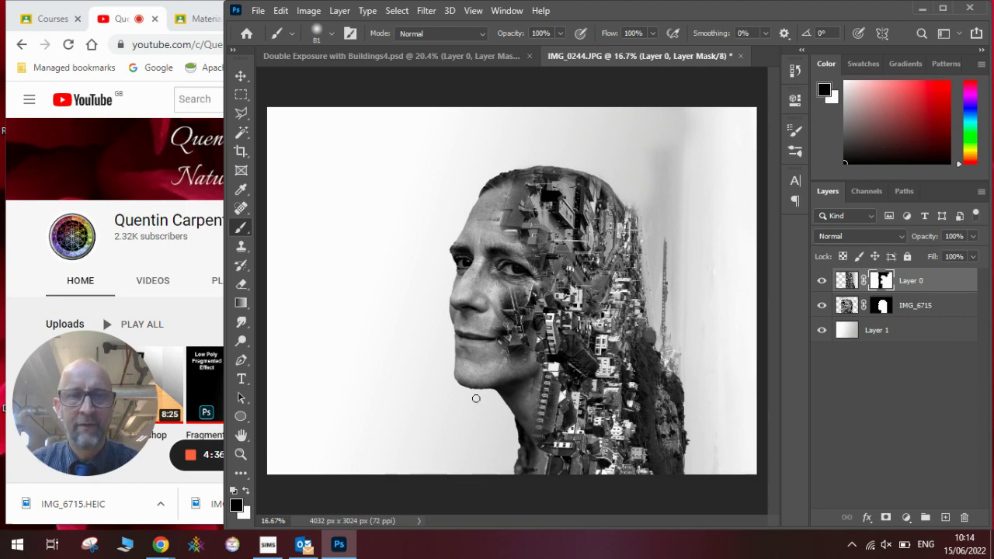
pyautogui.click(194, 250)
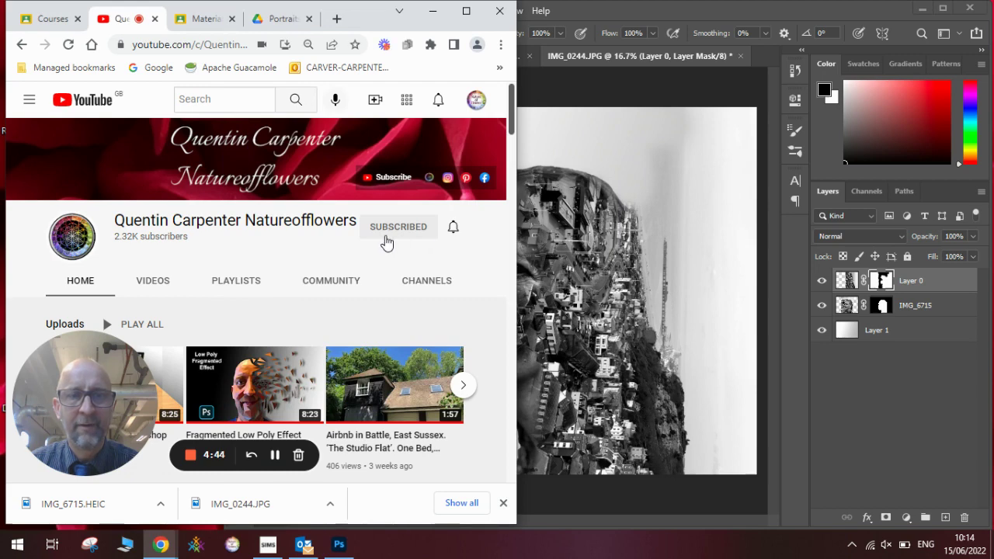